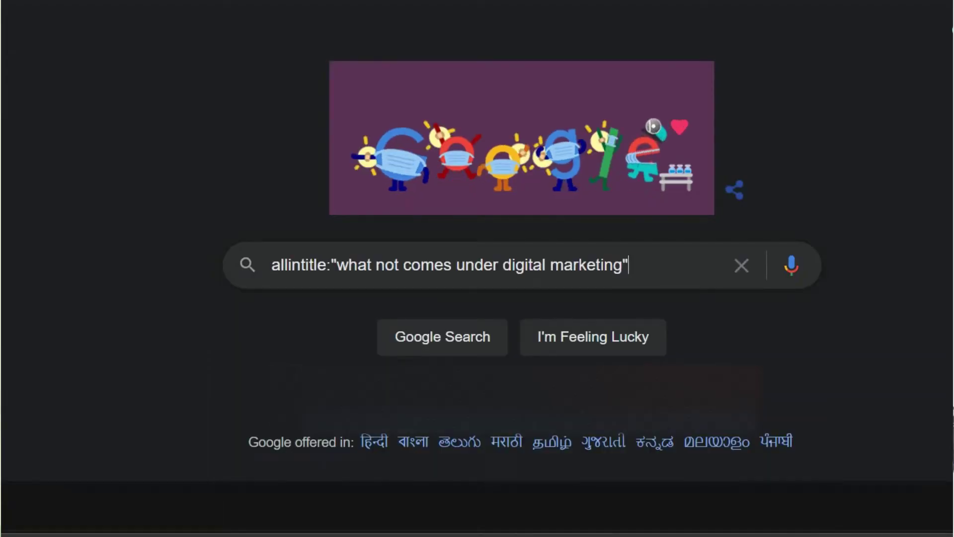
# Search Google for allintitle:"what not comes under digital marketing" and review the response to the query
pyautogui.press('Return')
pyautogui.scroll(-2, 768, 281)
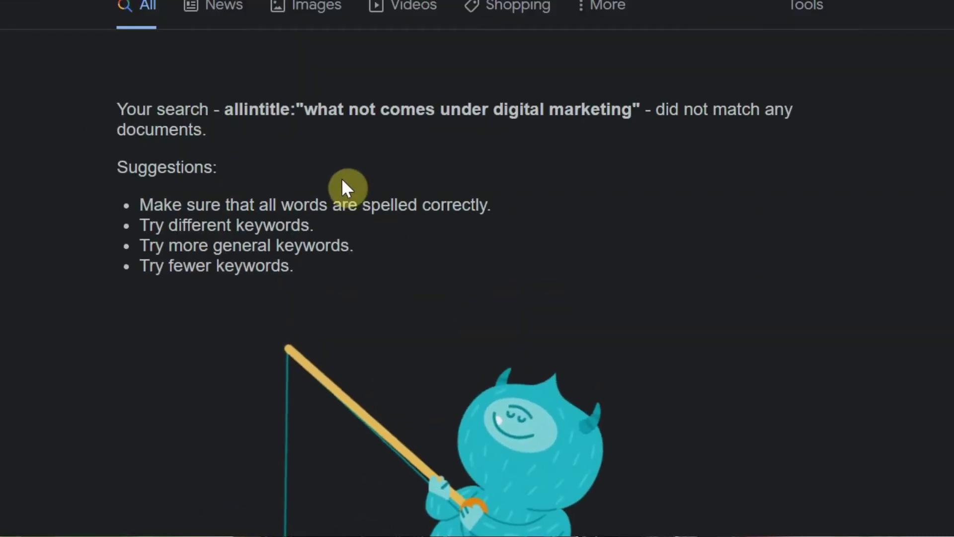
pyautogui.moveTo(408, 224); pyautogui.dragTo(74, 179)
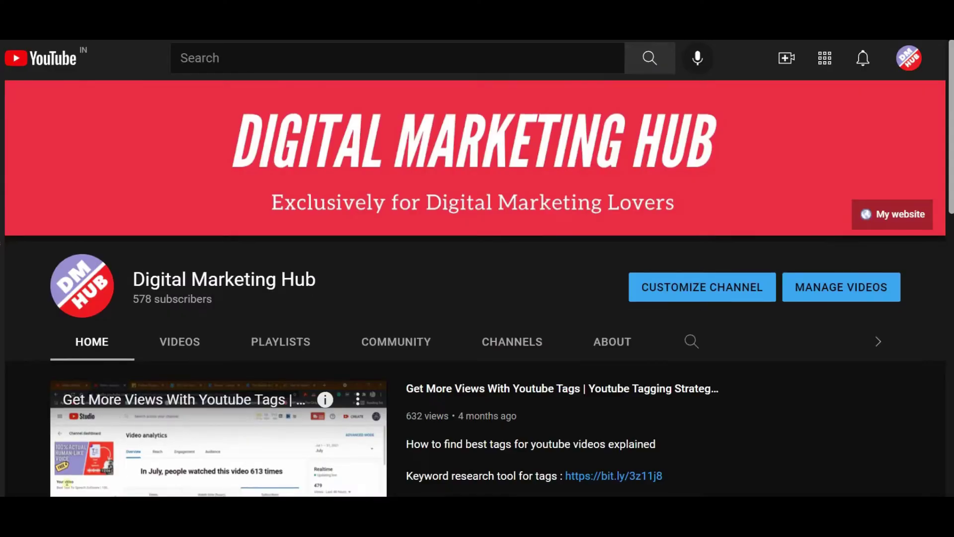
# Look through the Digital Marketing Hub channel's home page, including popular uploads, recent uploads and created playlists
pyautogui.scroll(-5, 69, 467)
pyautogui.scroll(-7, 477, 308)
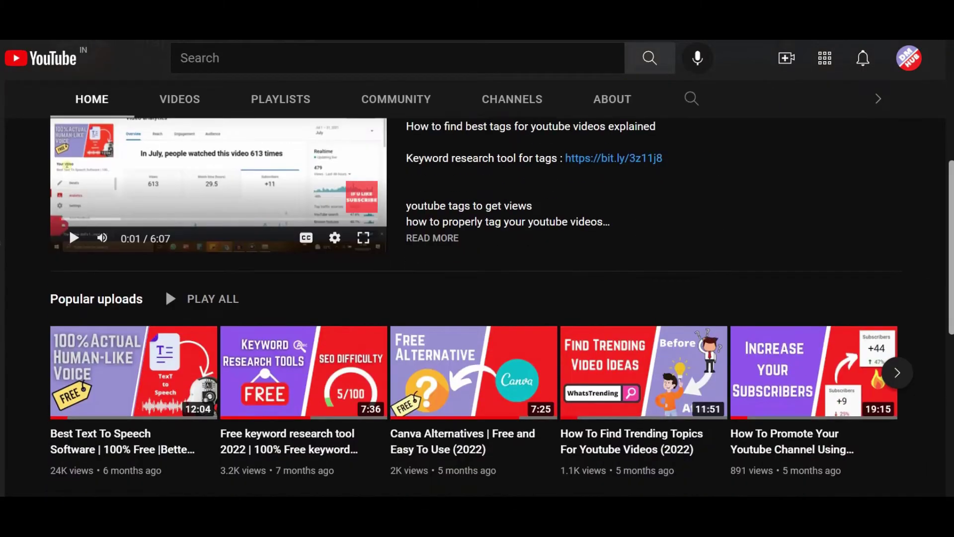
pyautogui.scroll(-7, 477, 308)
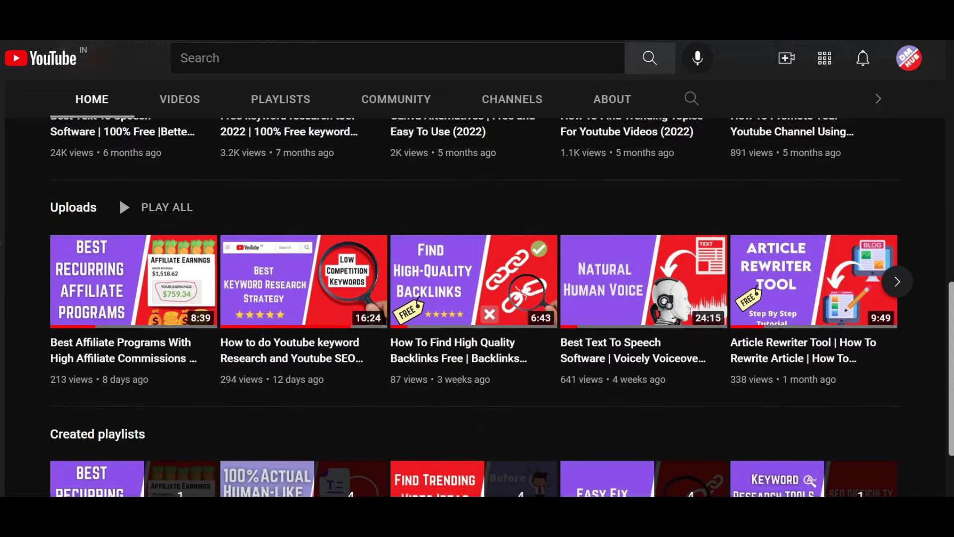
pyautogui.scroll(17, 477, 308)
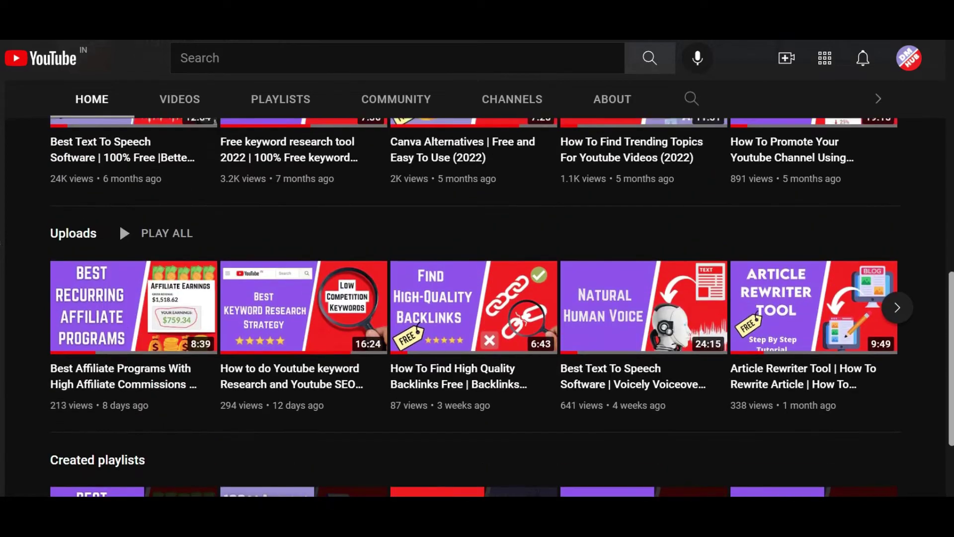
pyautogui.scroll(3, 477, 308)
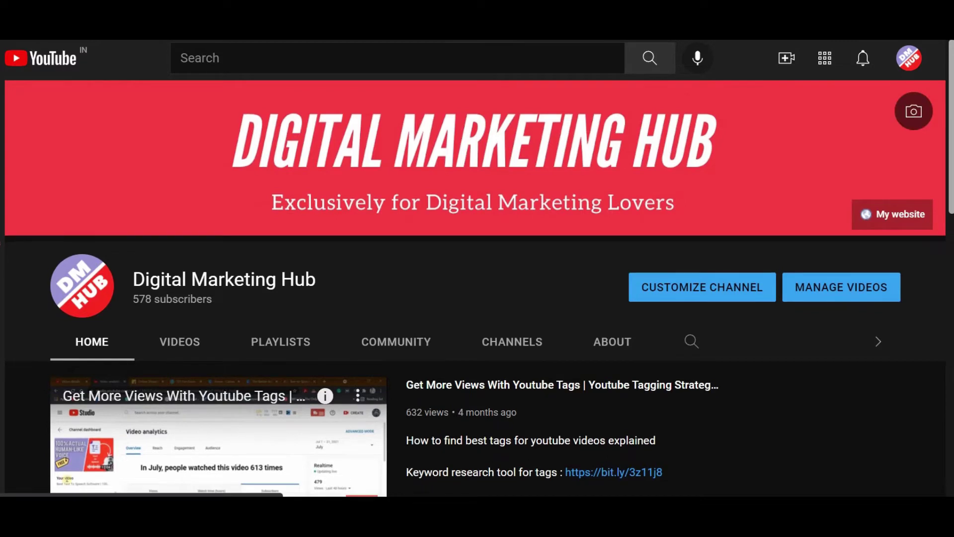
pyautogui.scroll(-6, 477, 308)
pyautogui.scroll(-9, 477, 308)
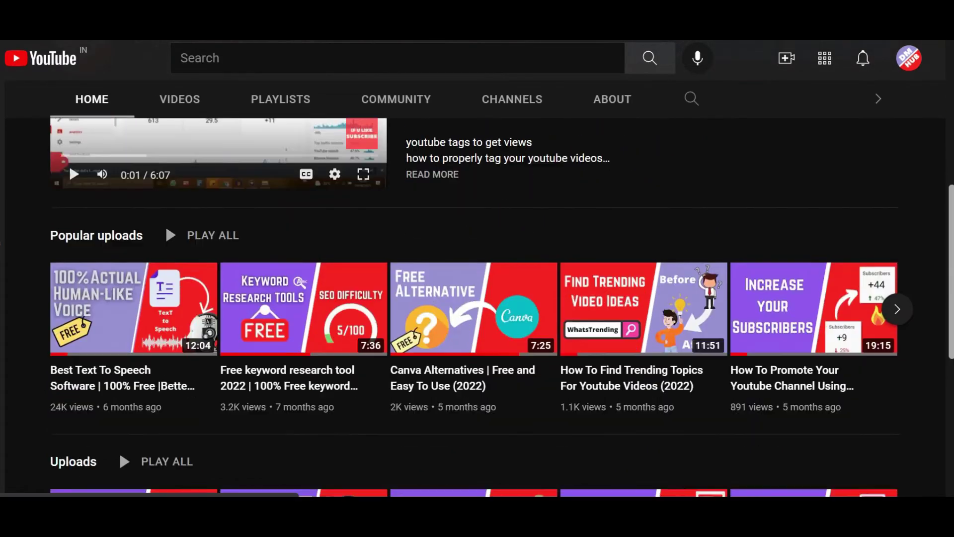
pyautogui.scroll(-1, 477, 308)
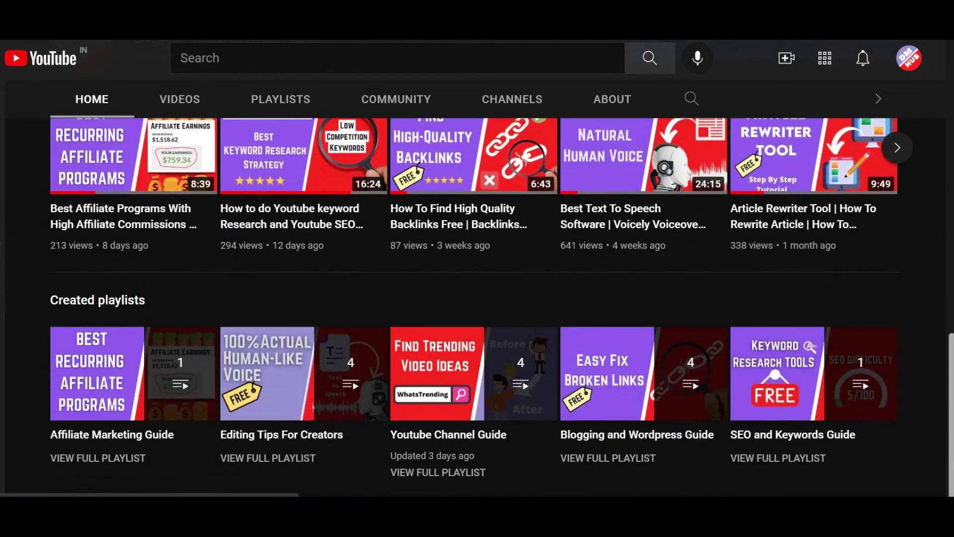
pyautogui.scroll(8, 477, 308)
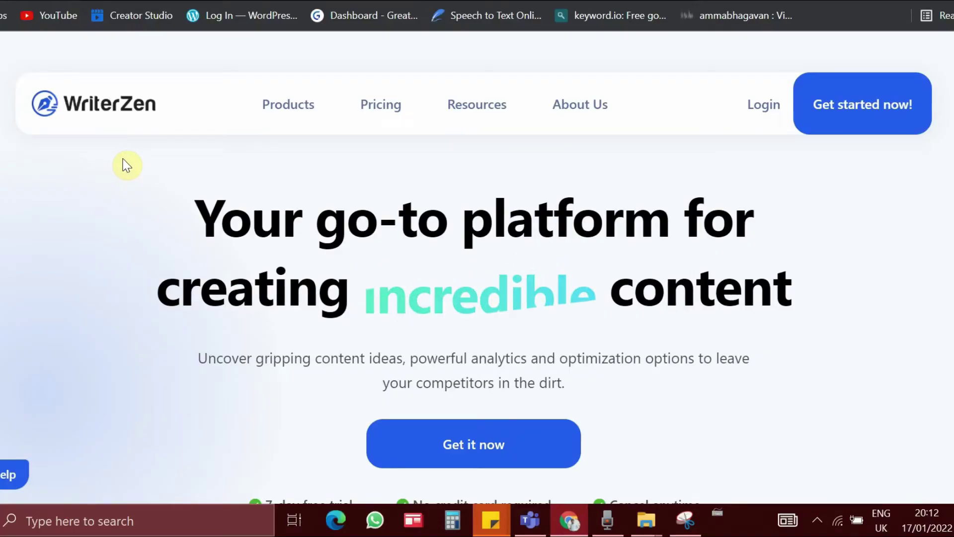
# Examine the WriterZen home page from its headline down to the "Discover Untapped Golden Topics" section
pyautogui.tripleClick(107, 105)
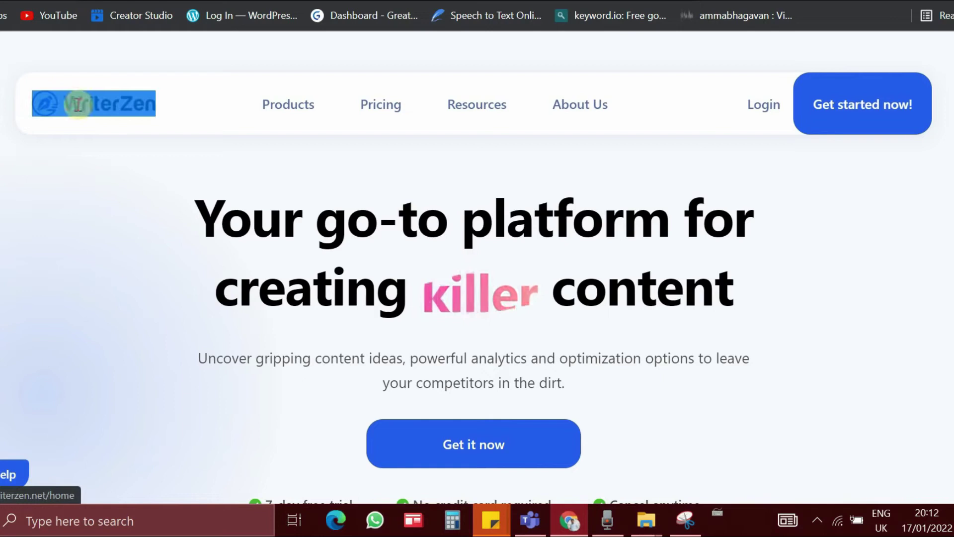
pyautogui.click(188, 230)
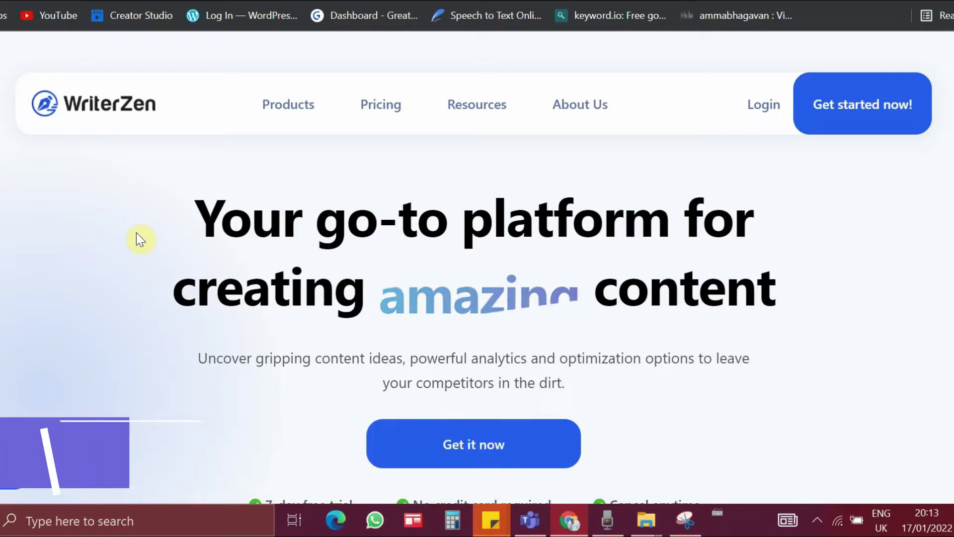
pyautogui.scroll(-10, 232, 383)
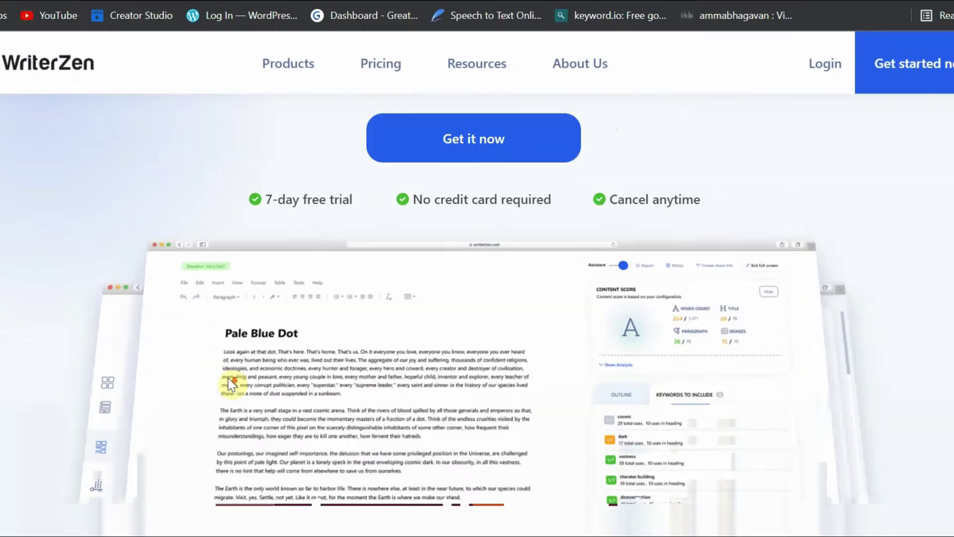
pyautogui.scroll(-10, 232, 383)
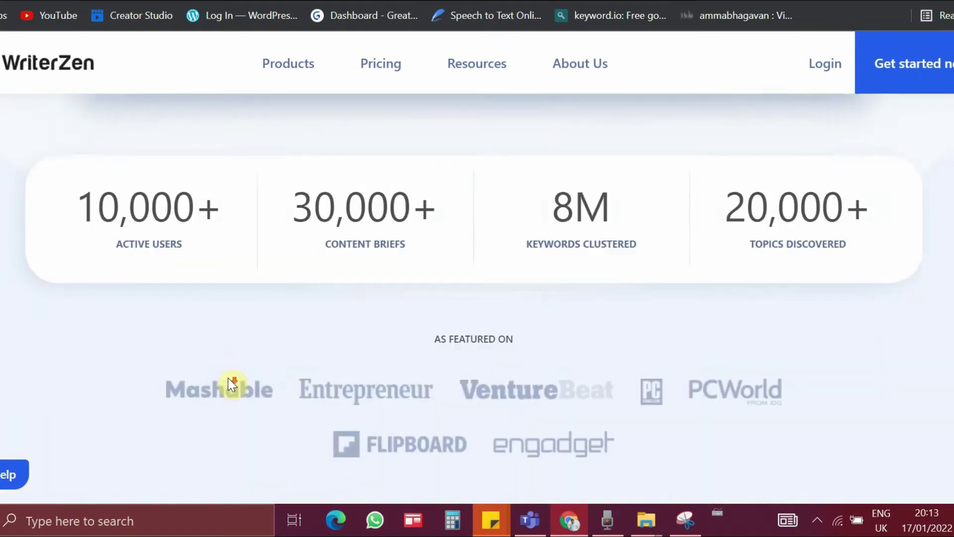
pyautogui.scroll(-10, 232, 383)
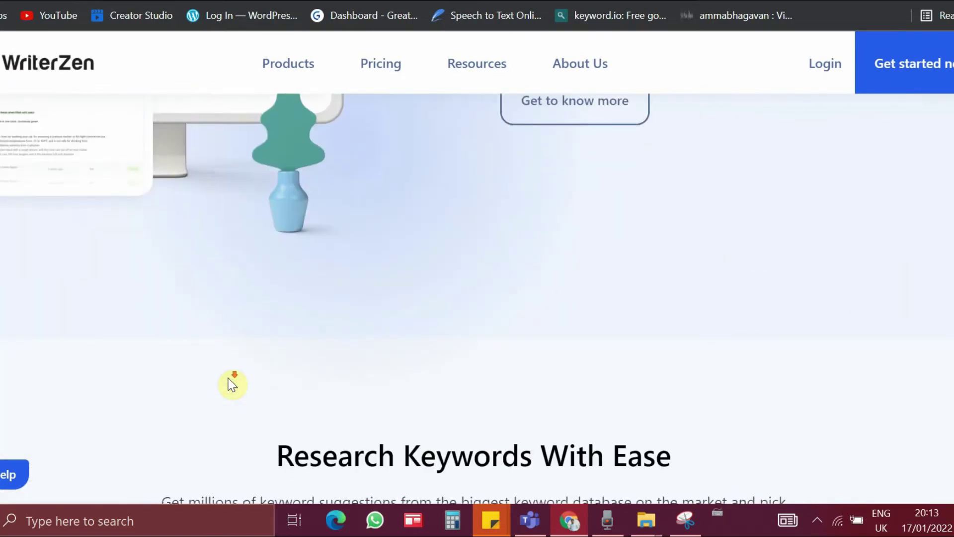
pyautogui.scroll(-8, 232, 383)
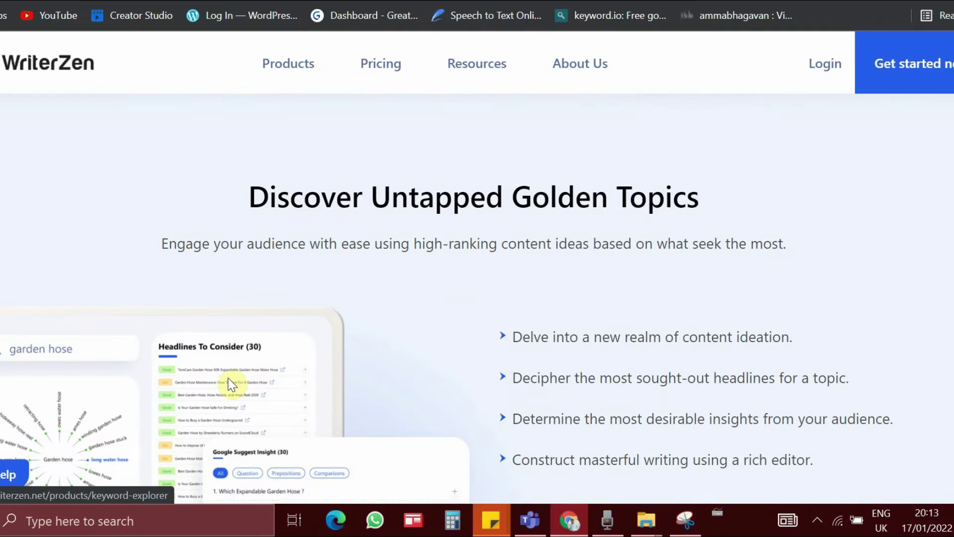
pyautogui.scroll(3, 232, 383)
pyautogui.moveTo(318, 201); pyautogui.dragTo(719, 209)
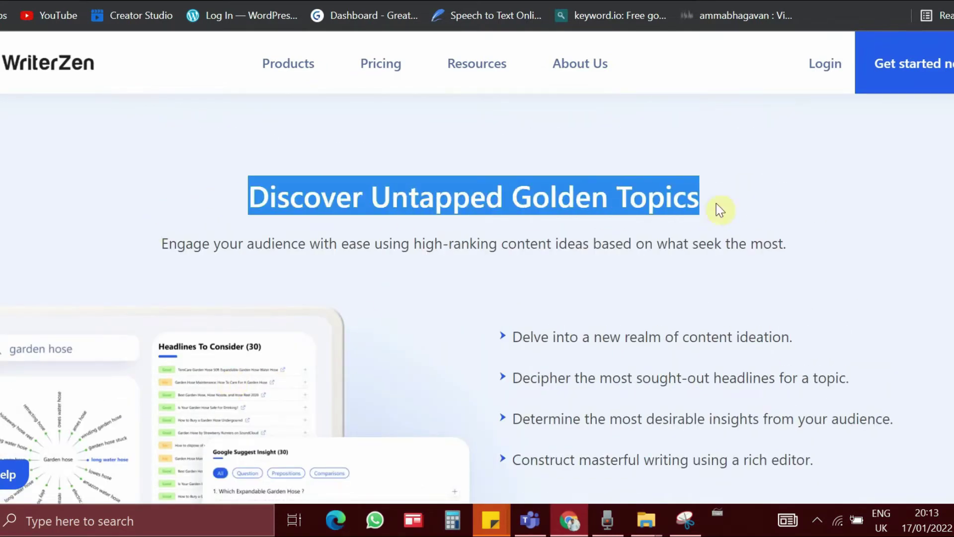
pyautogui.click(935, 442)
# Review the keyword research and content creation sections of the WriterZen home page and return to its beginning
pyautogui.scroll(-3, 935, 442)
pyautogui.scroll(10, 554, 325)
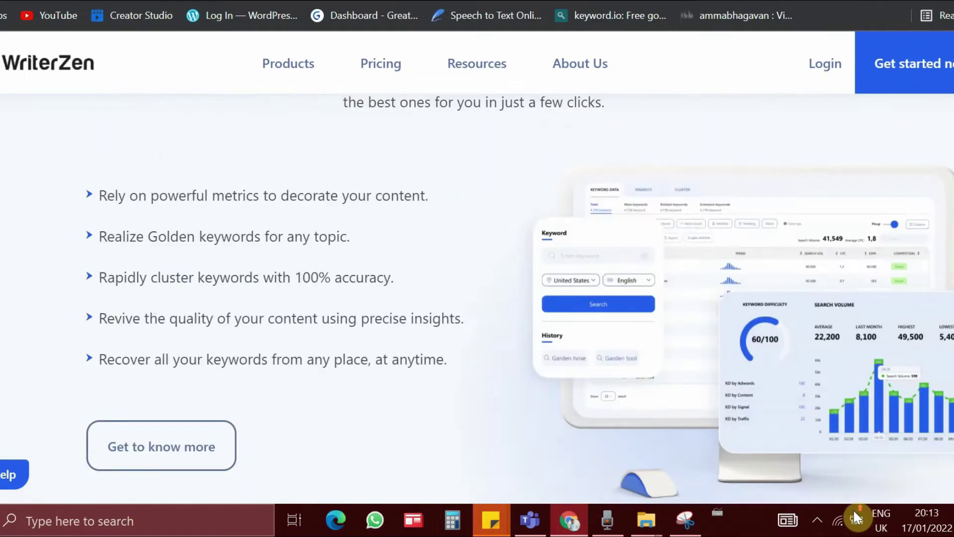
pyautogui.scroll(4, 853, 508)
pyautogui.scroll(-12, 852, 508)
pyautogui.scroll(6, 853, 509)
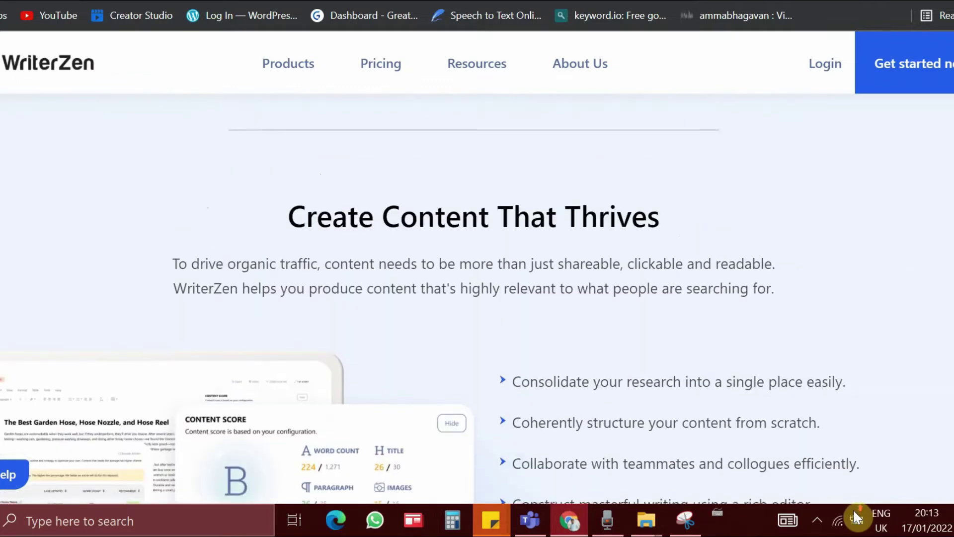
pyautogui.scroll(8, 852, 508)
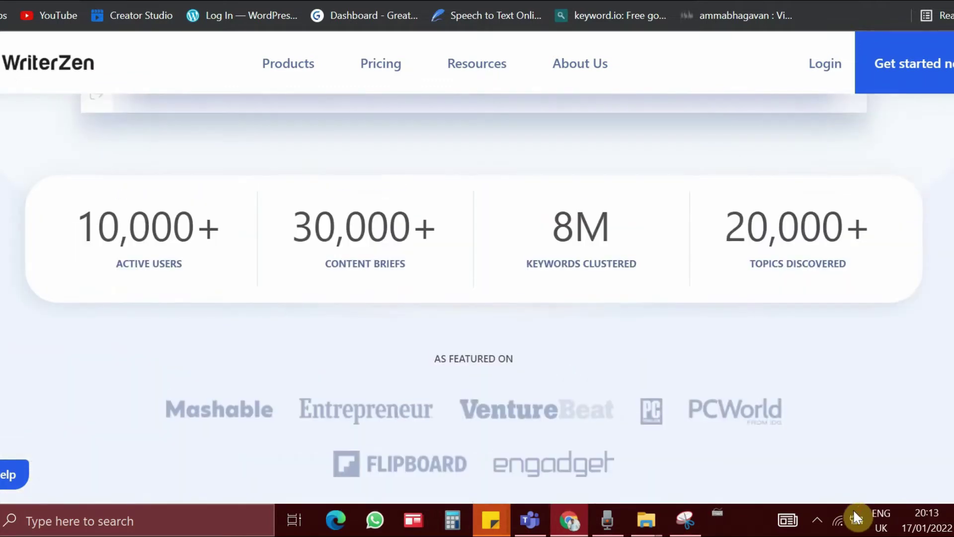
pyautogui.scroll(8, 853, 508)
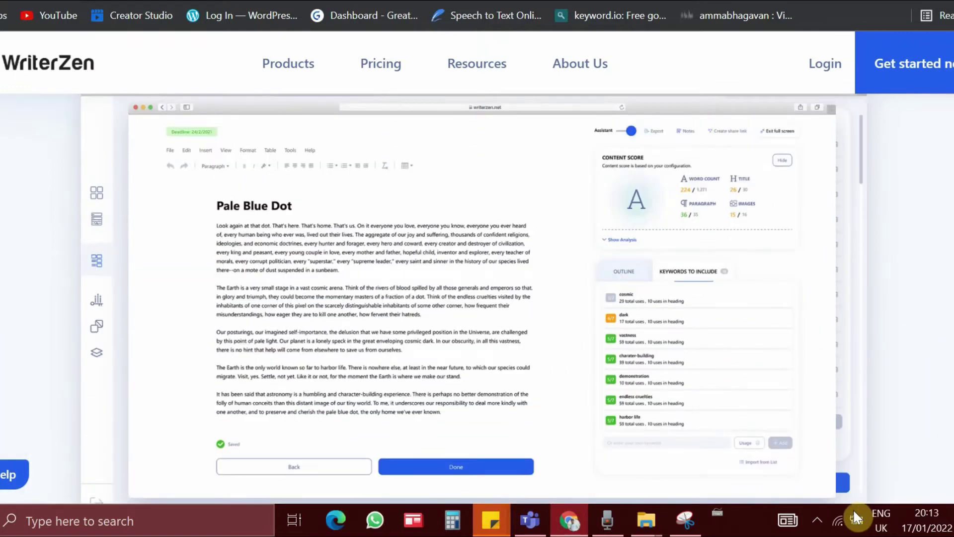
pyautogui.scroll(8, 853, 508)
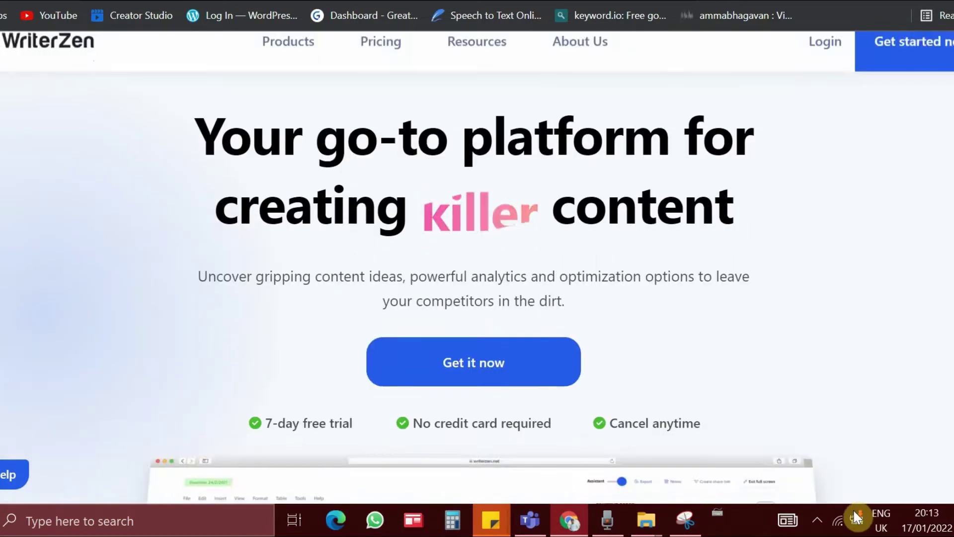
pyautogui.scroll(2, 853, 508)
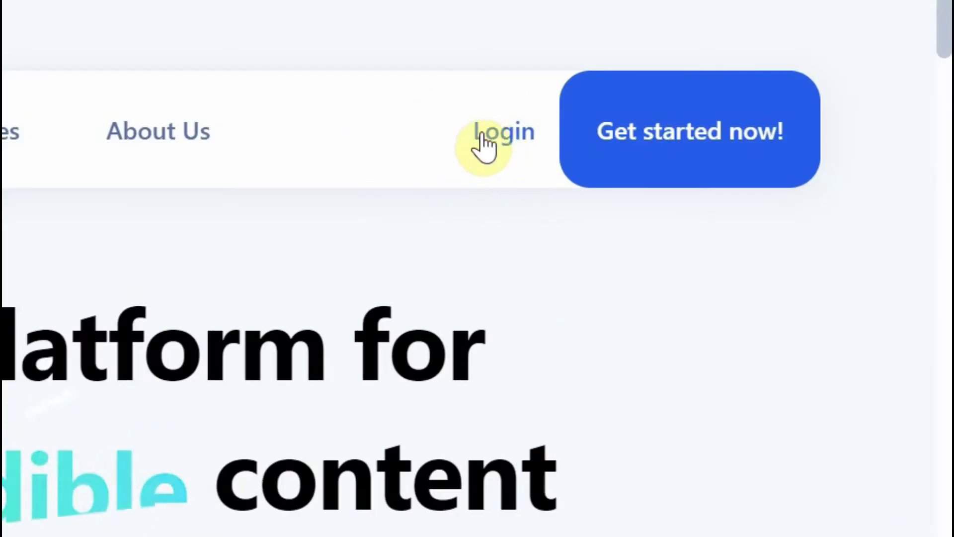
# Log in to the WriterZen account to reach its dashboard
pyautogui.click(627, 159)
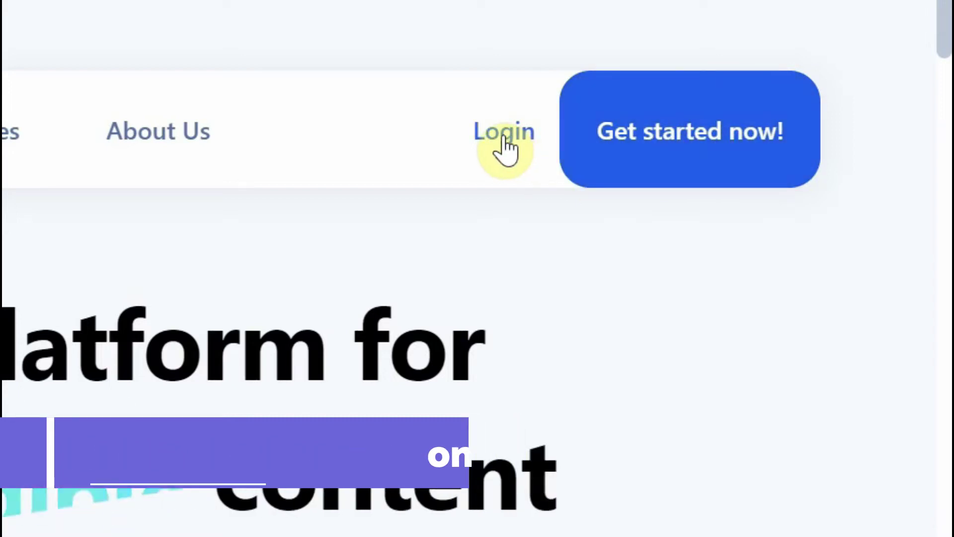
pyautogui.click(505, 134)
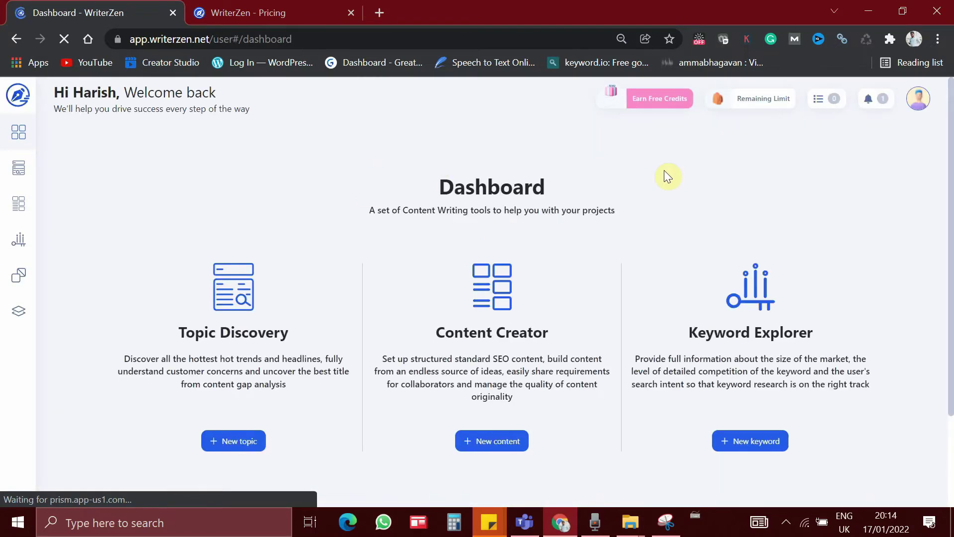
pyautogui.moveTo(336, 143); pyautogui.dragTo(53, 93)
pyautogui.click(285, 214)
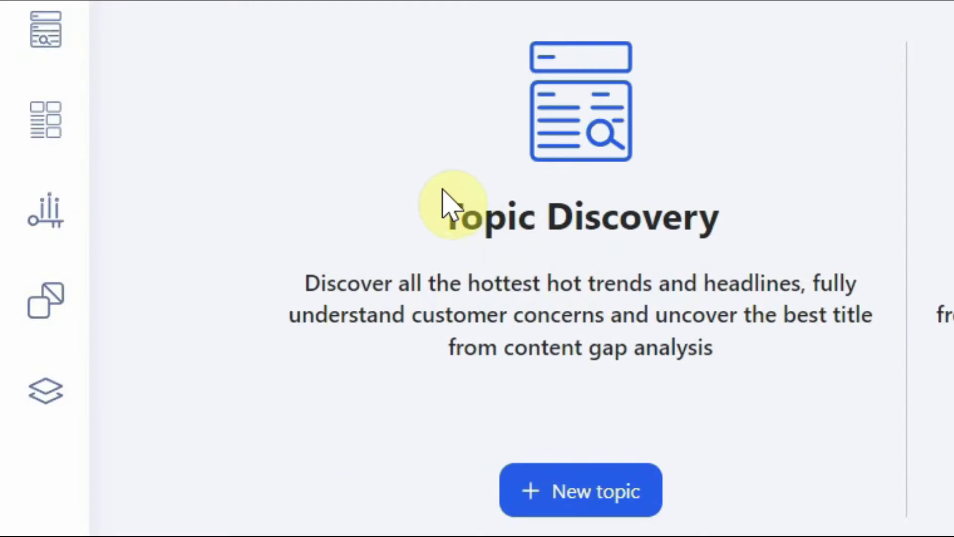
# Examine the Topic Discovery, Content Creator and Keyword Explorer tools offered on the dashboard
pyautogui.tripleClick(753, 233)
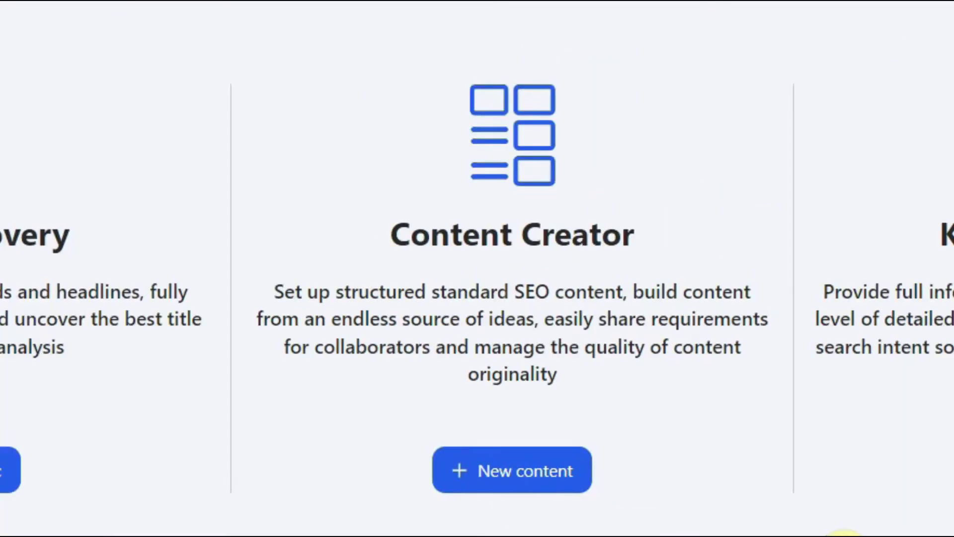
pyautogui.moveTo(391, 234); pyautogui.dragTo(623, 234)
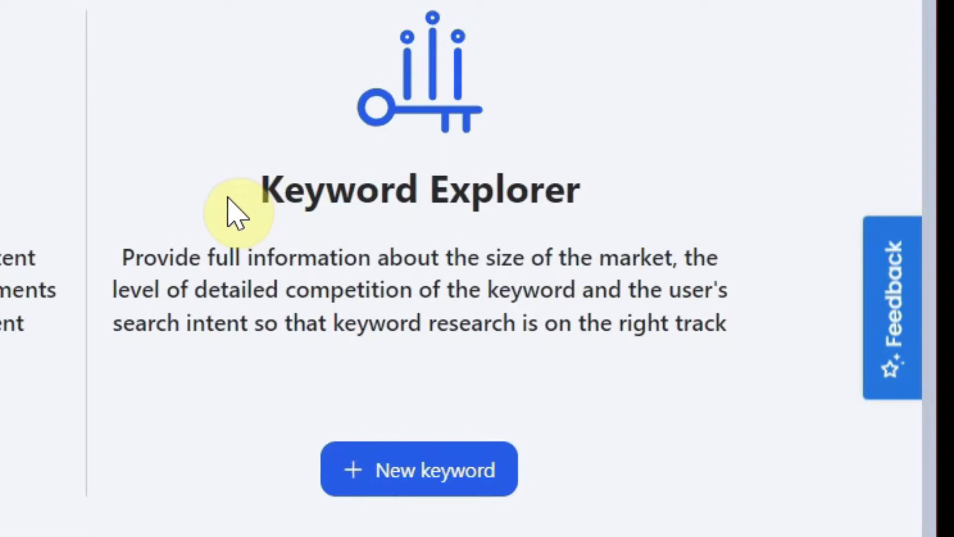
pyautogui.moveTo(260, 191); pyautogui.dragTo(605, 201)
pyautogui.click(576, 516)
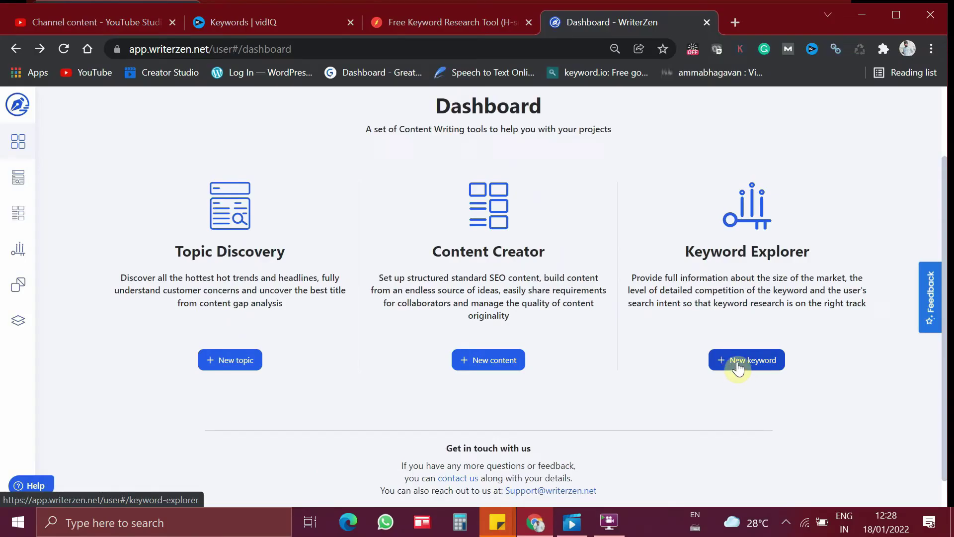
# Start a new keyword search in Keyword Explorer with the location Global and the language English
pyautogui.click(747, 360)
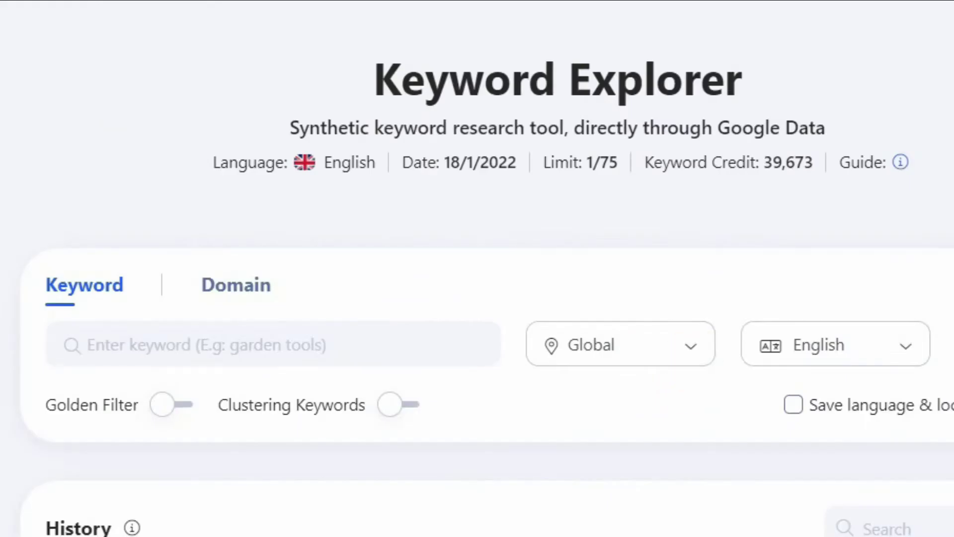
pyautogui.click(621, 344)
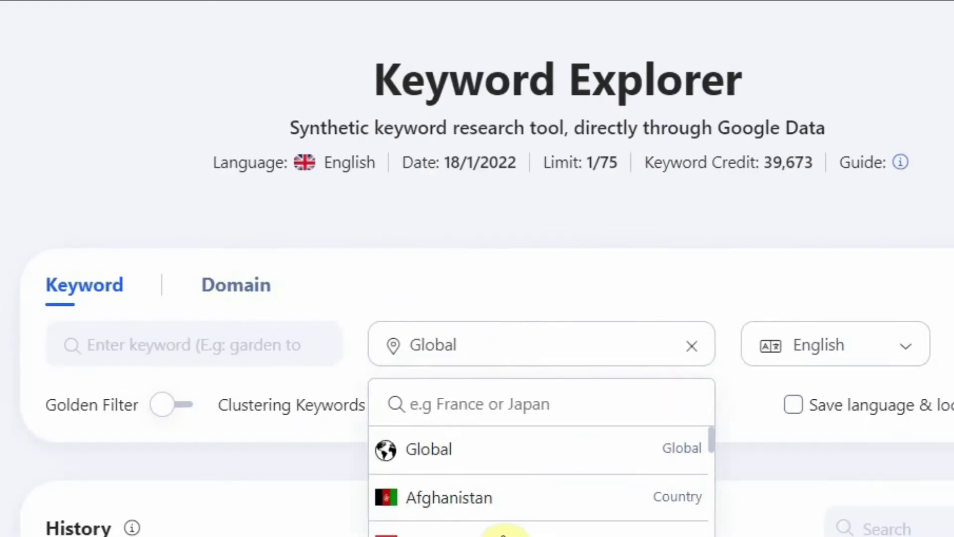
pyautogui.click(875, 375)
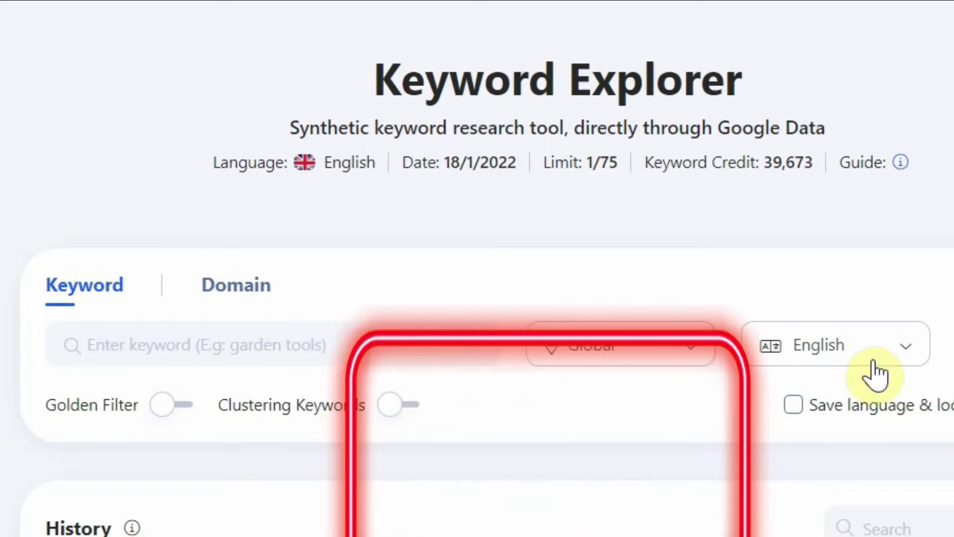
pyautogui.click(874, 366)
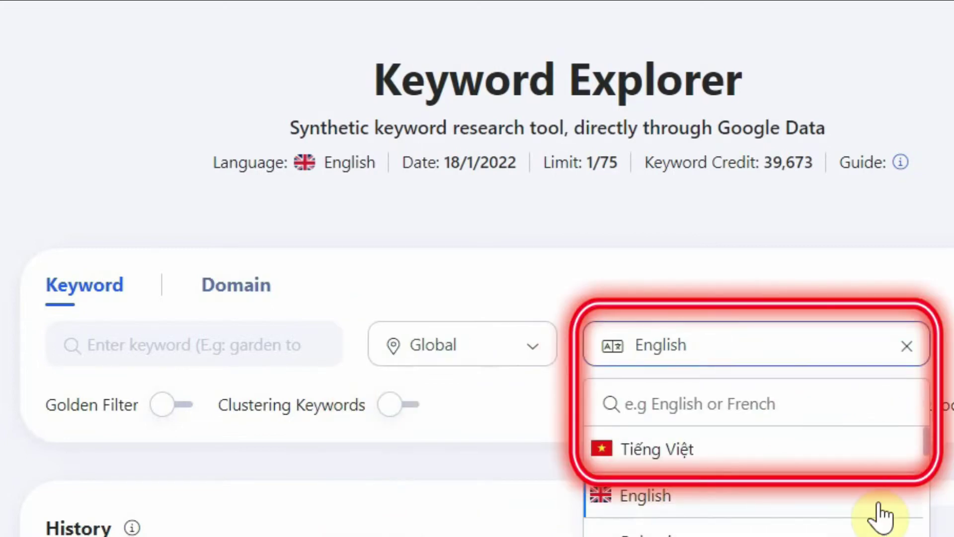
pyautogui.click(877, 504)
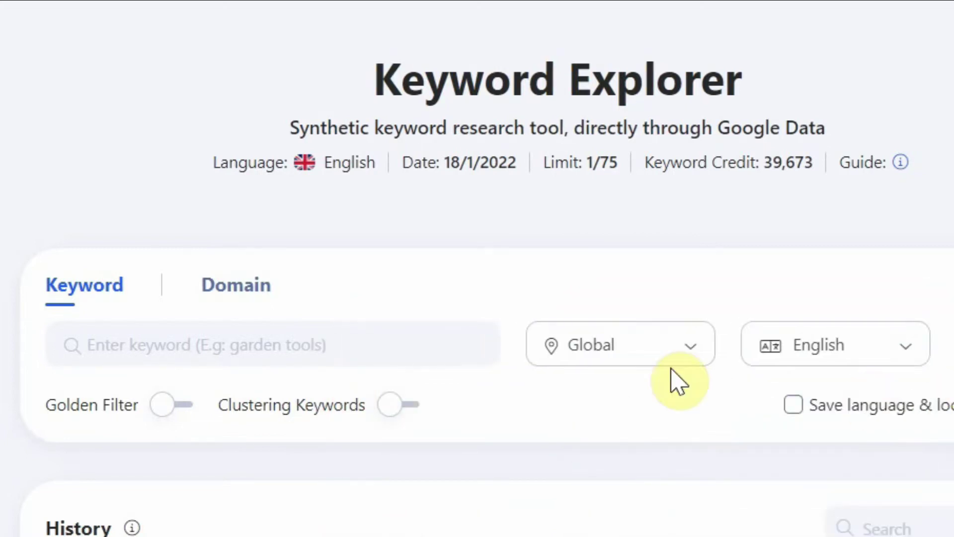
pyautogui.click(620, 344)
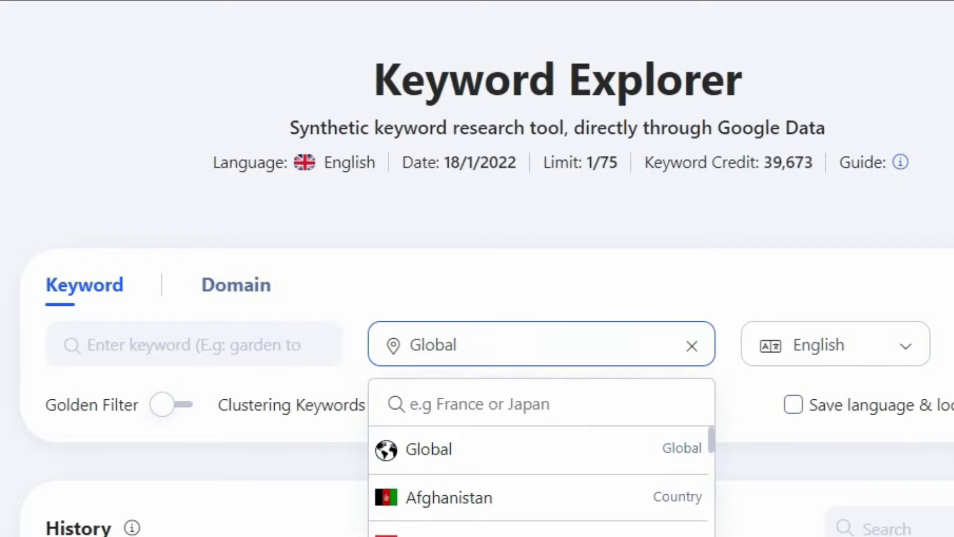
pyautogui.click(488, 463)
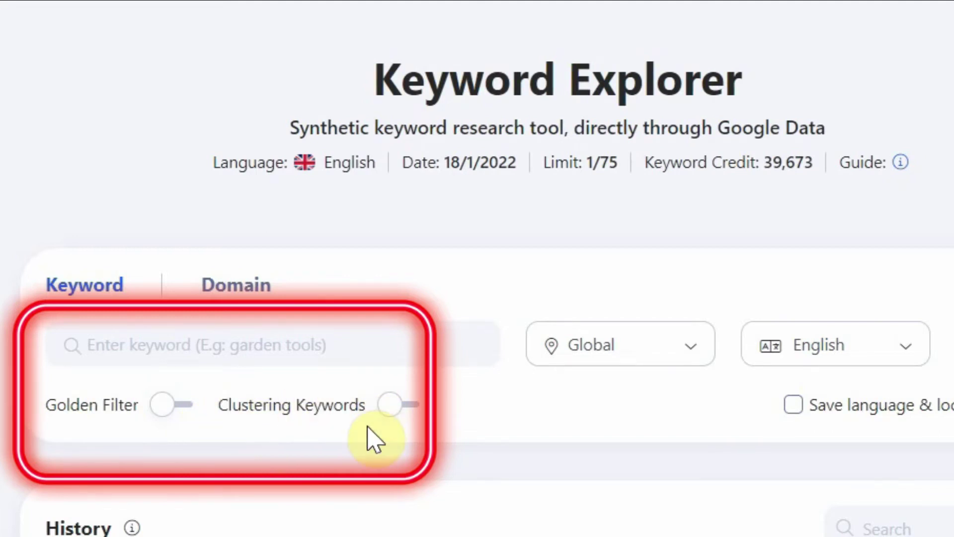
# Run a keyword search for "youtube content ideas" in Keyword Explorer
pyautogui.click(278, 351)
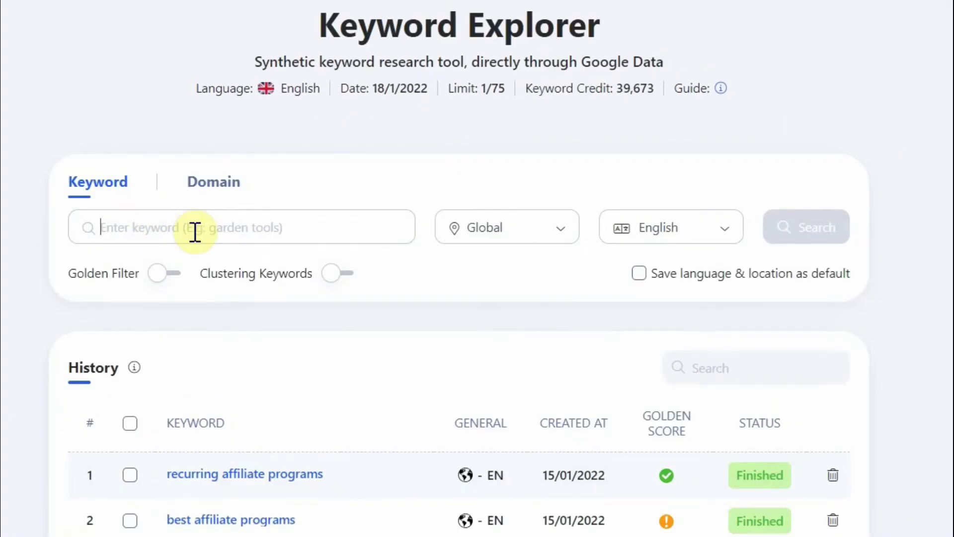
pyautogui.write('youtube content ideas')
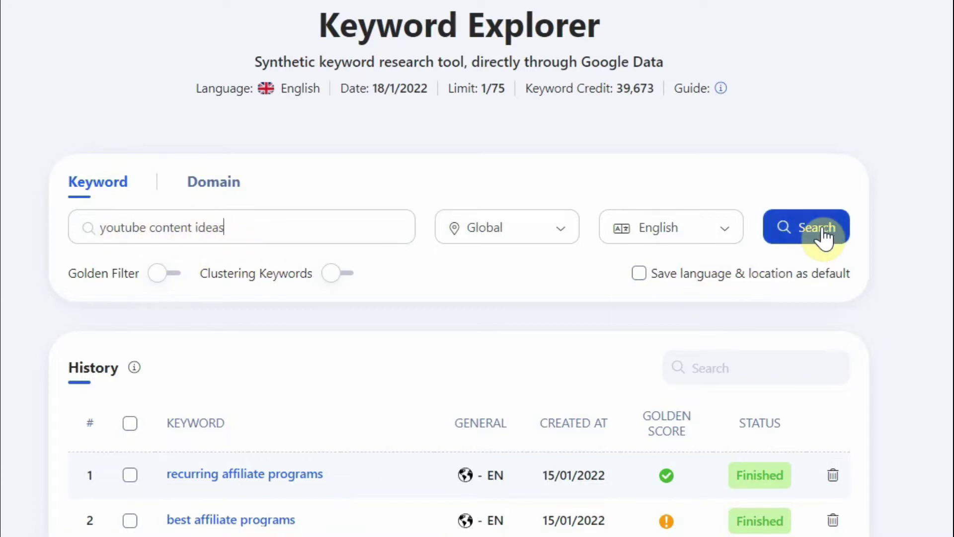
pyautogui.click(806, 227)
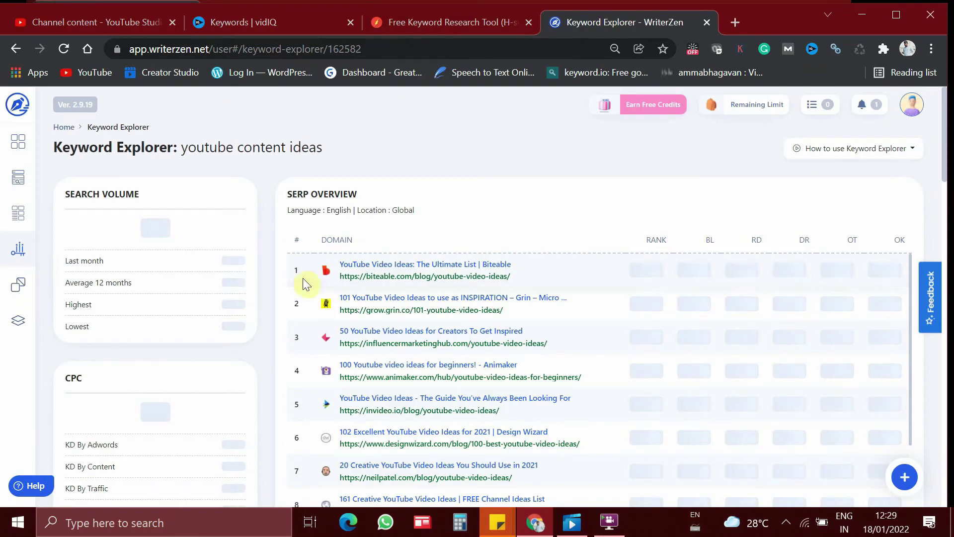
# Examine the search volume, CPC, keyword ideas, overview chart and keyword list for "youtube content ideas", down to the result count
pyautogui.scroll(-5, 233, 275)
pyautogui.scroll(-7, 349, 411)
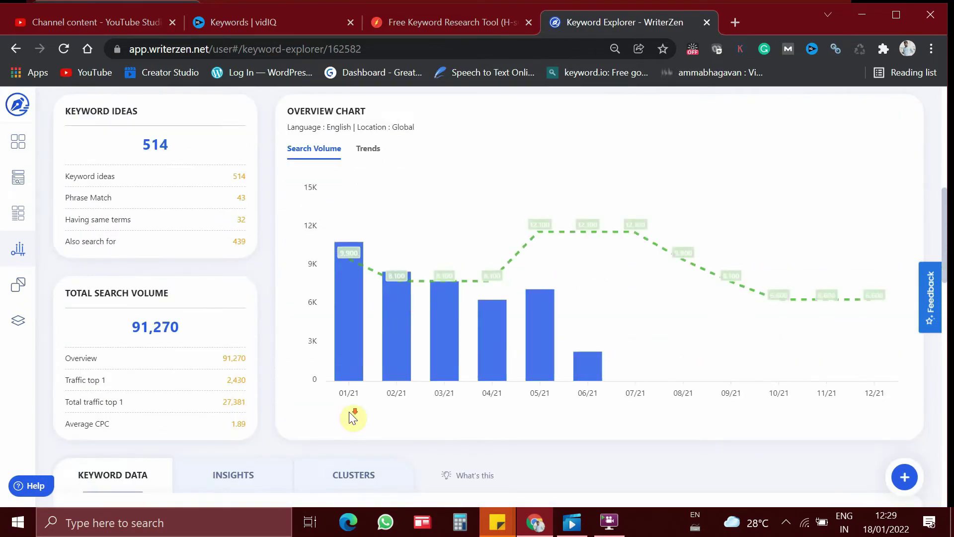
pyautogui.scroll(12, 348, 411)
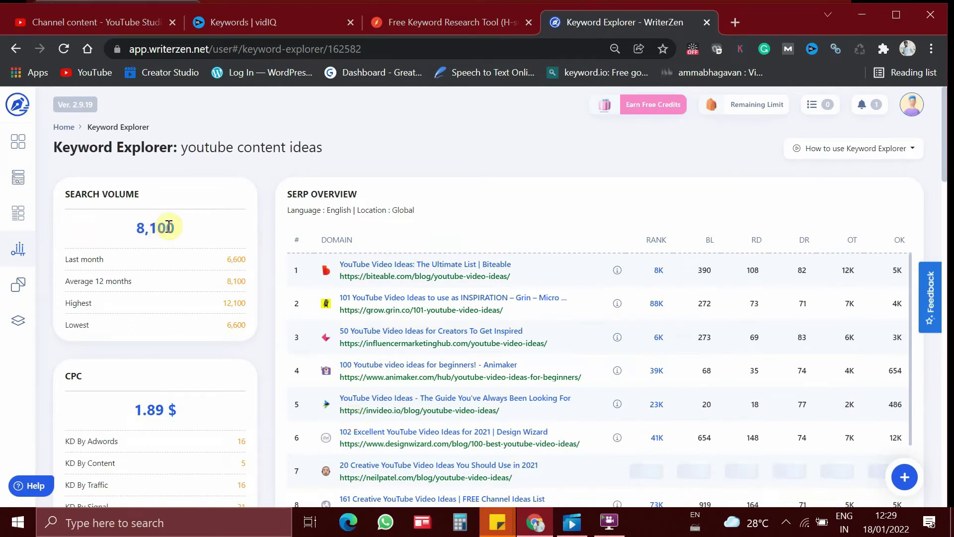
pyautogui.scroll(-3, 178, 234)
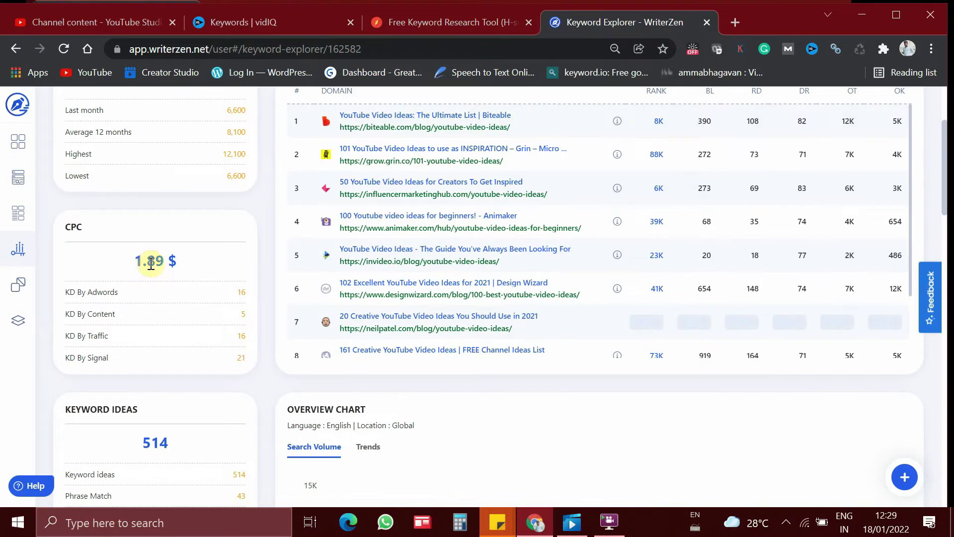
pyautogui.scroll(-12, 470, 478)
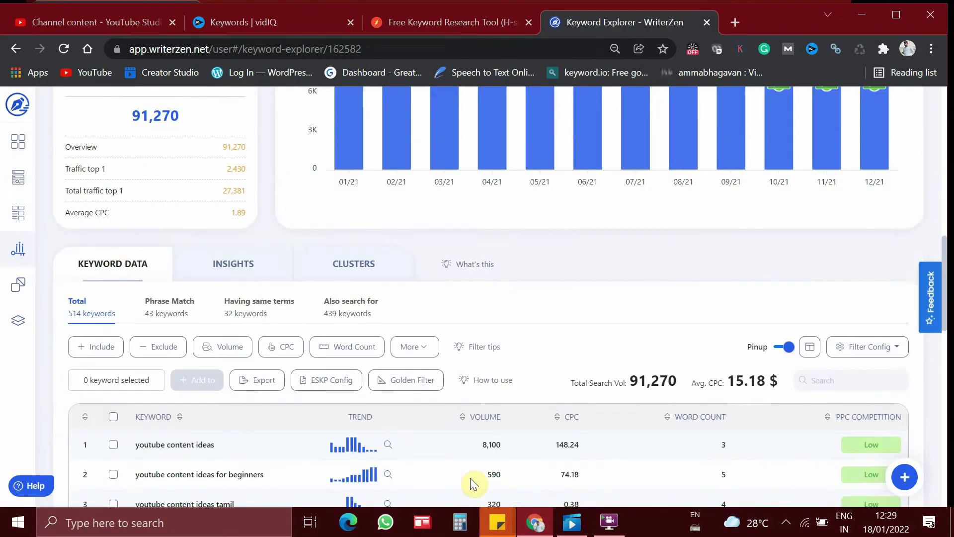
pyautogui.scroll(-2, 254, 326)
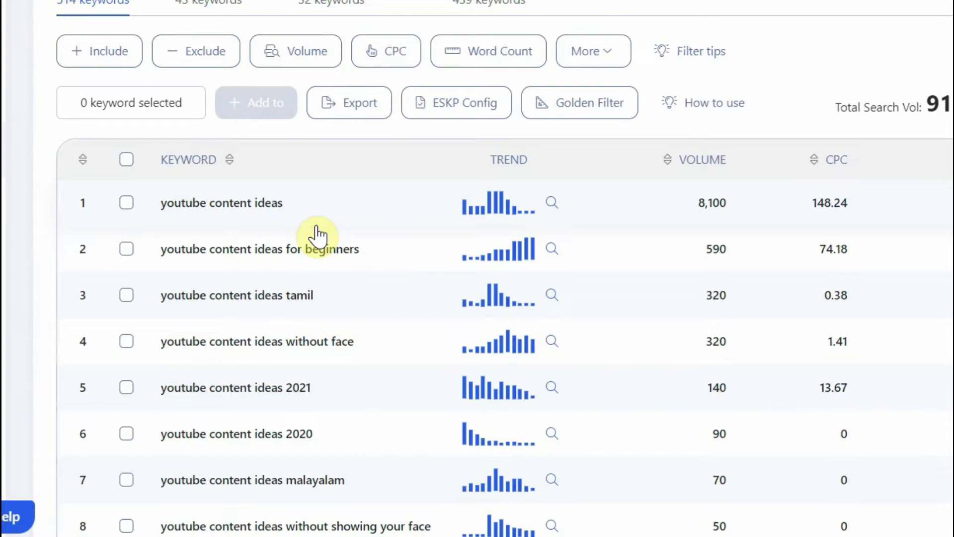
pyautogui.scroll(-10, 452, 257)
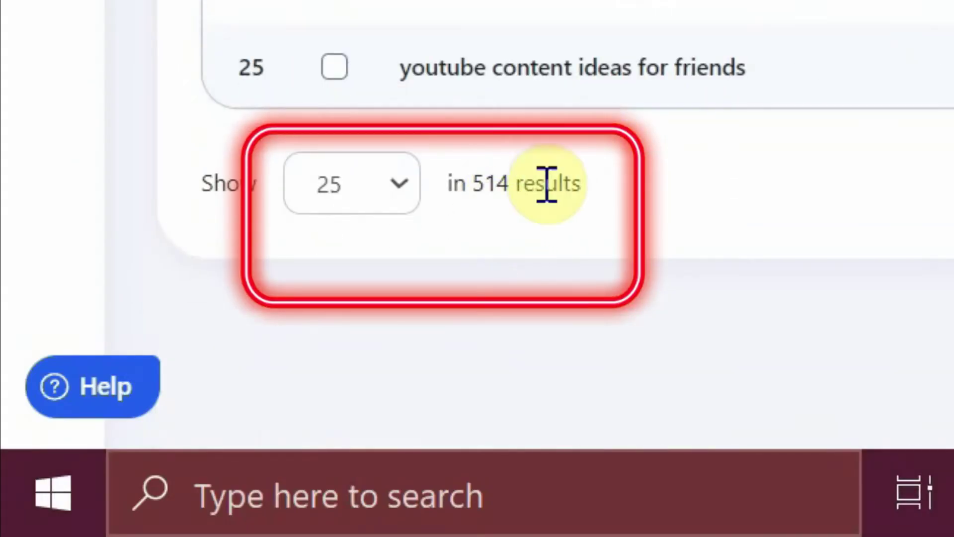
pyautogui.moveTo(583, 184); pyautogui.dragTo(444, 184)
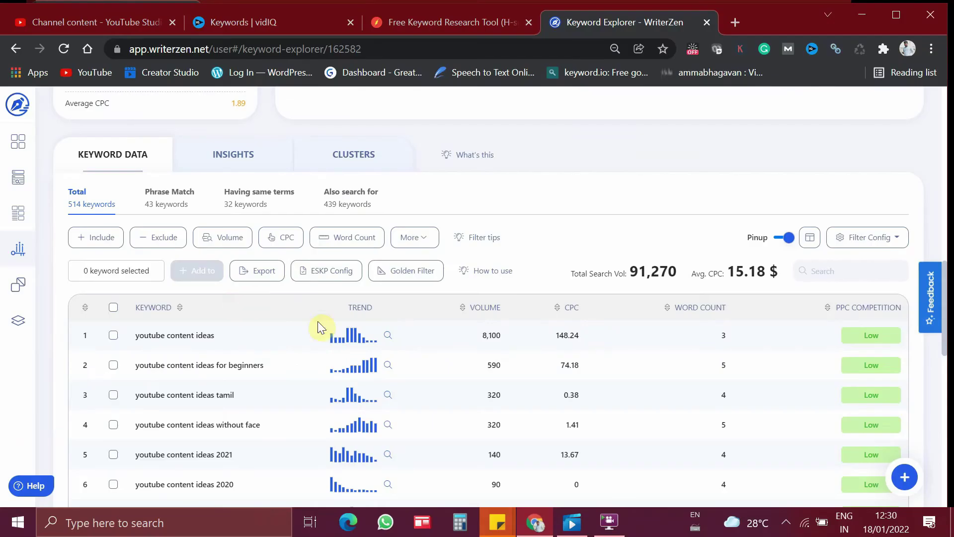
# Inspect the difficulty and search volume details of the keyword "youtube content ideas" and look through the first page of suggestions
pyautogui.click(224, 344)
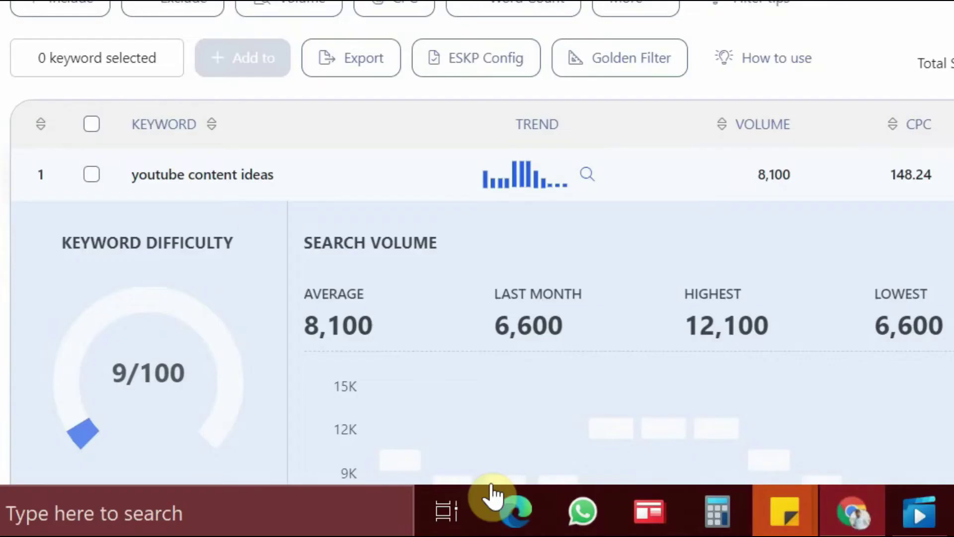
pyautogui.scroll(-4, 98, 201)
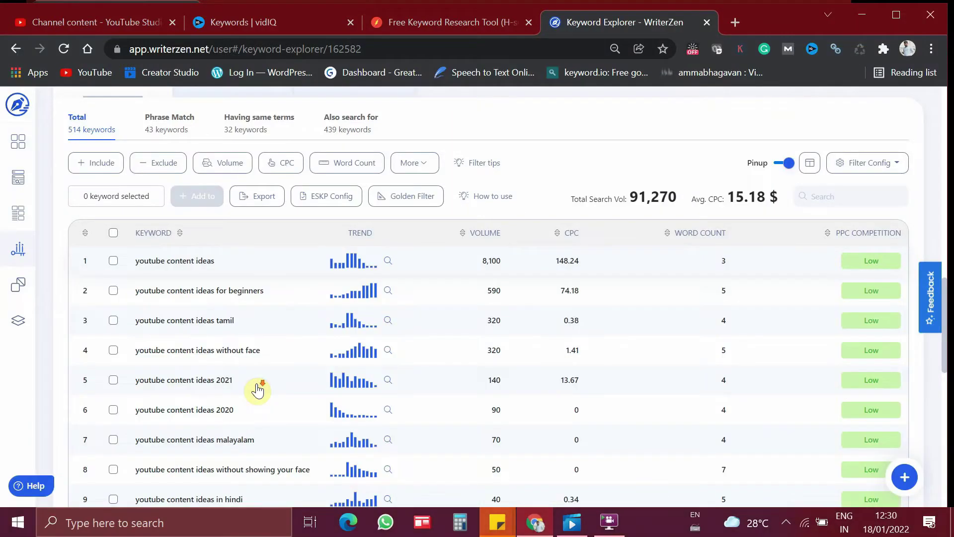
pyautogui.scroll(-2, 193, 244)
pyautogui.scroll(-10, 302, 467)
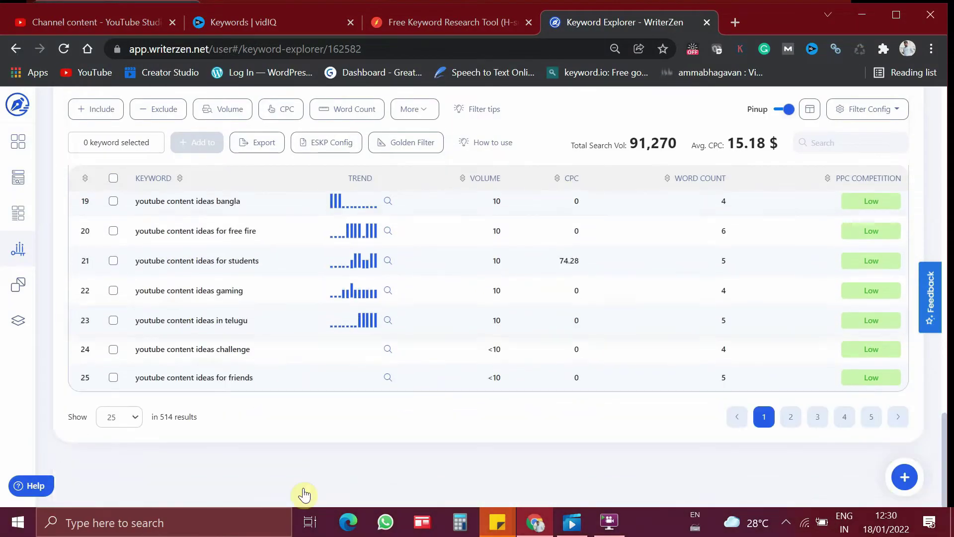
pyautogui.scroll(12, 340, 387)
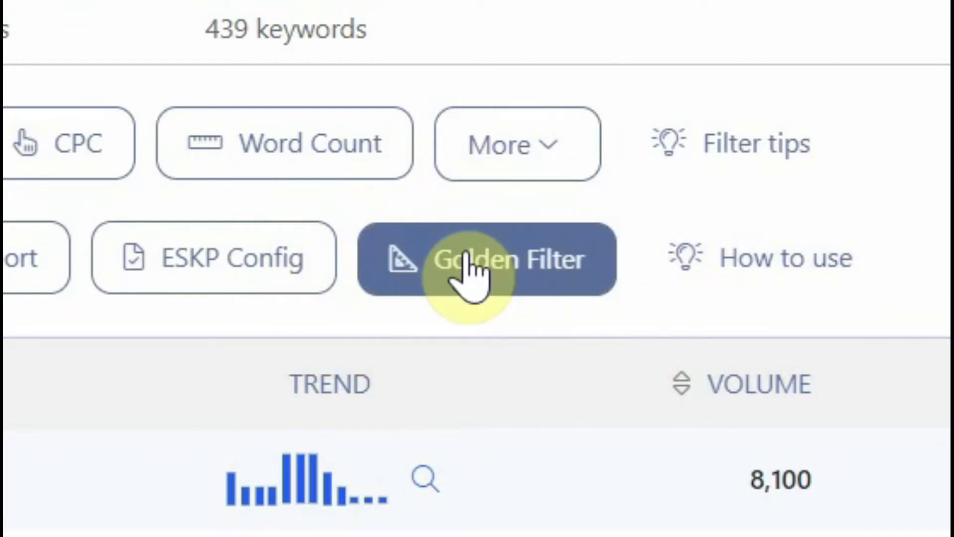
# Check how many keyword credits the Golden Filter needs, dismiss its notification, and compare with the keyword list's result count
pyautogui.click(464, 264)
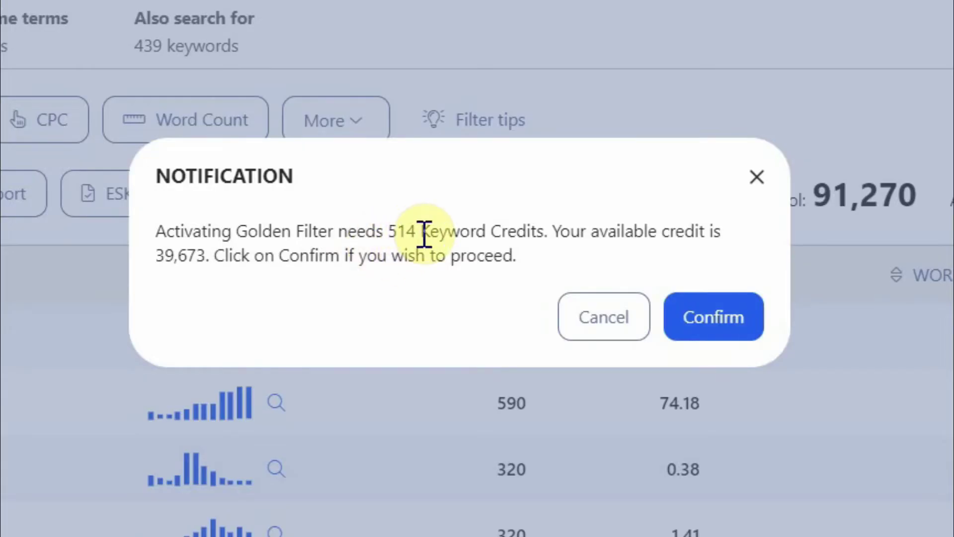
pyautogui.moveTo(424, 234); pyautogui.dragTo(388, 234)
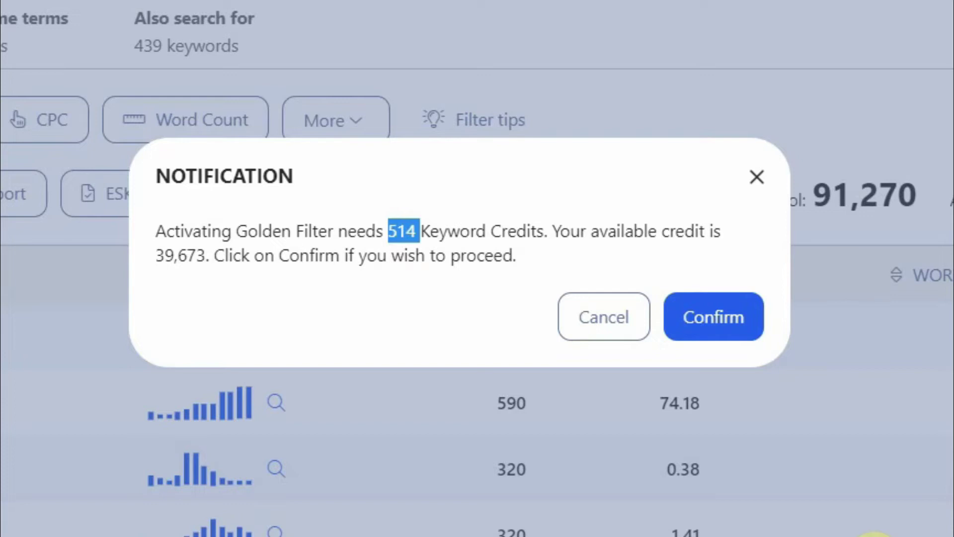
pyautogui.click(415, 283)
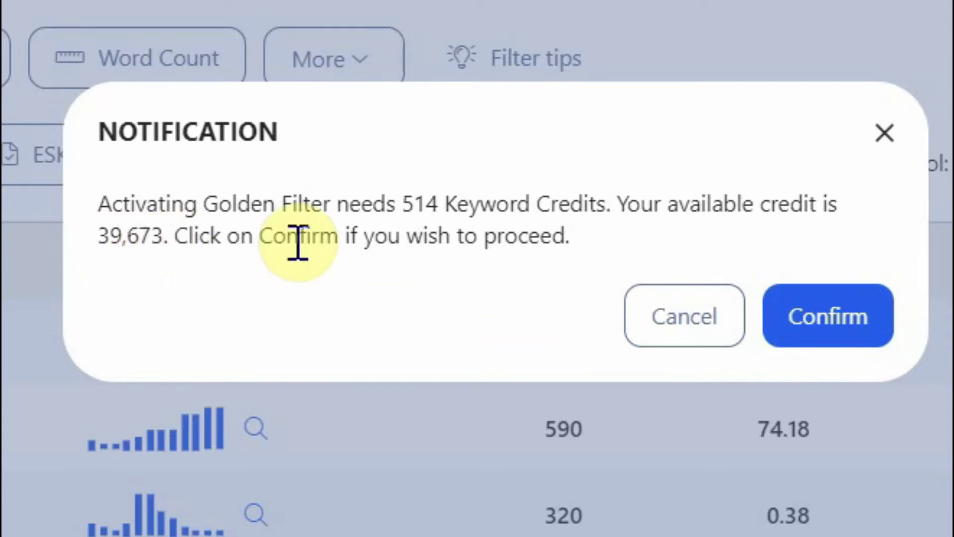
pyautogui.moveTo(403, 204); pyautogui.dragTo(452, 206)
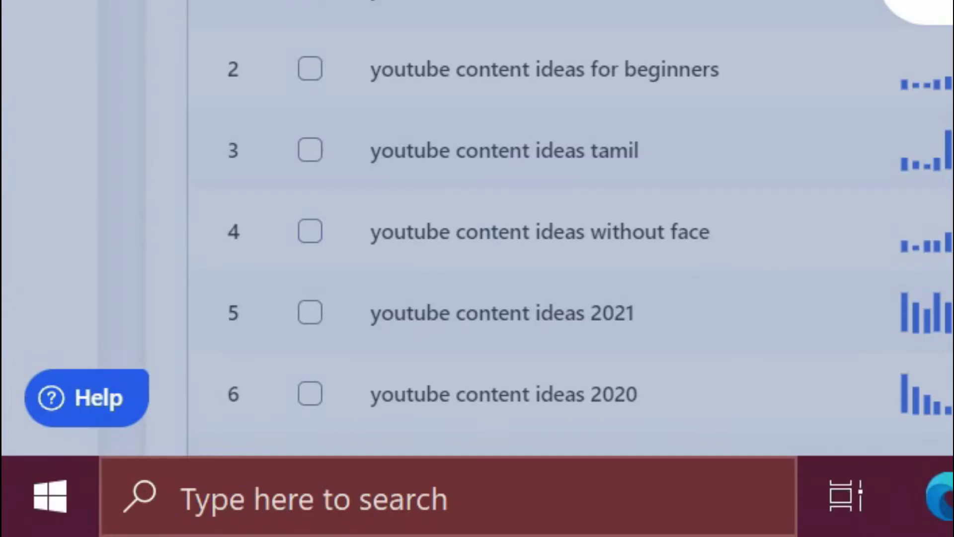
pyautogui.press('Escape')
pyautogui.scroll(-10, 566, 223)
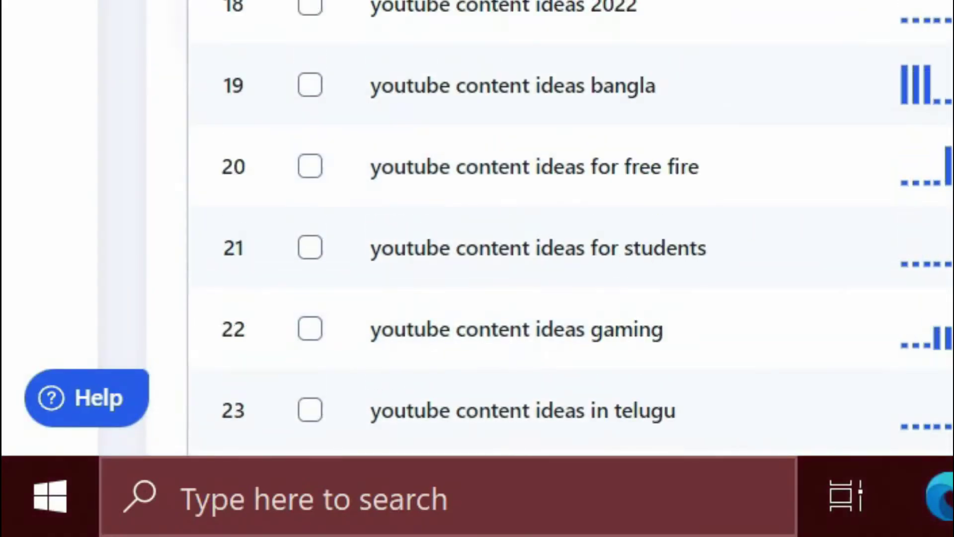
pyautogui.moveTo(541, 211); pyautogui.dragTo(432, 213)
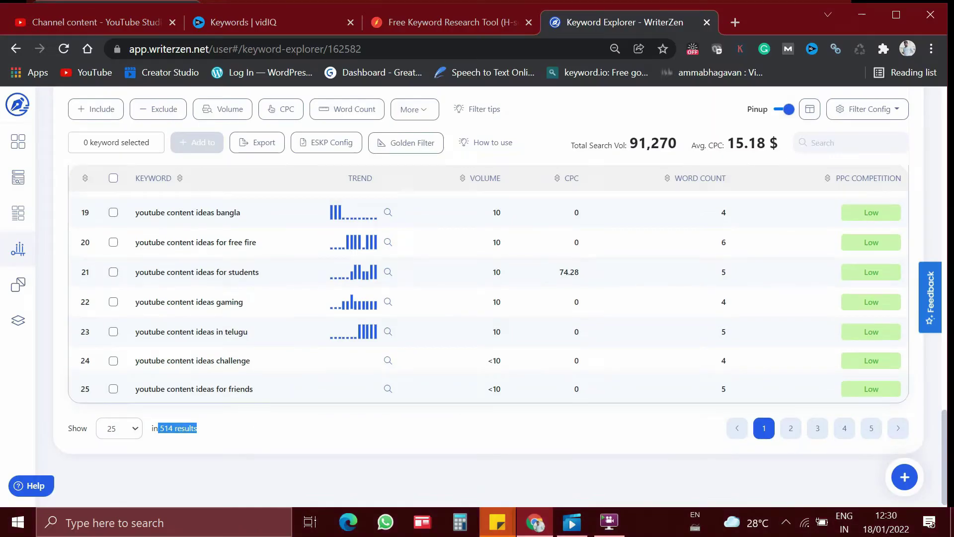
# Activate the Golden Filter for the keyword results and confirm the use of keyword credits
pyautogui.scroll(10, 726, 179)
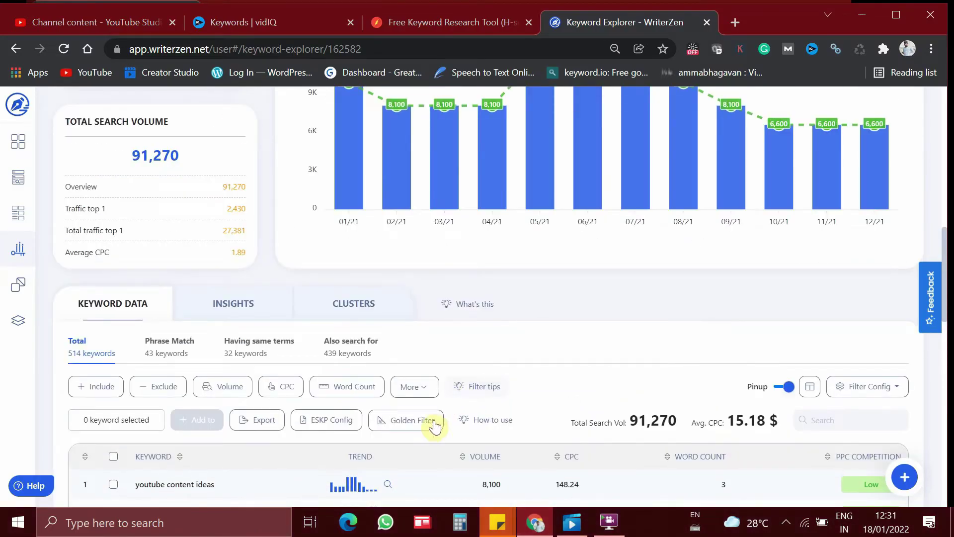
pyautogui.click(406, 420)
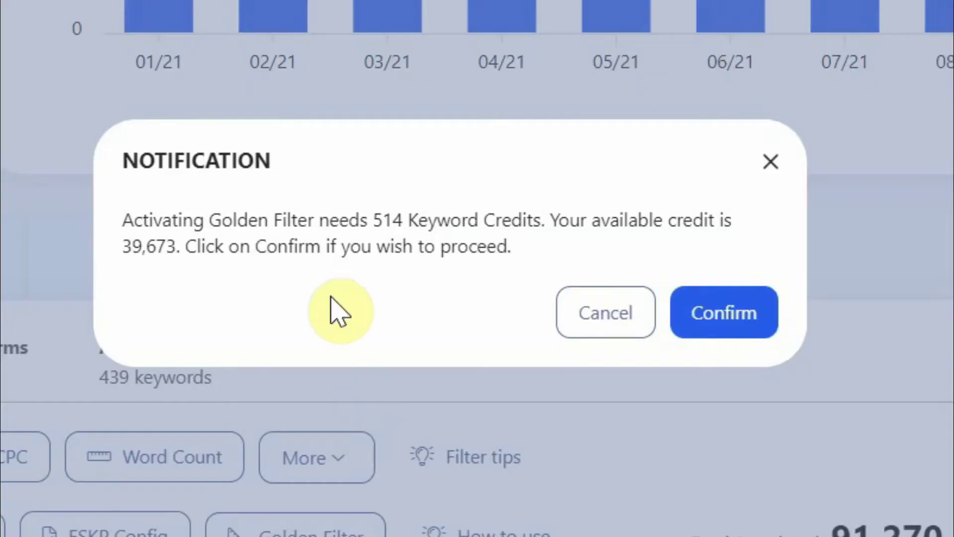
pyautogui.click(578, 326)
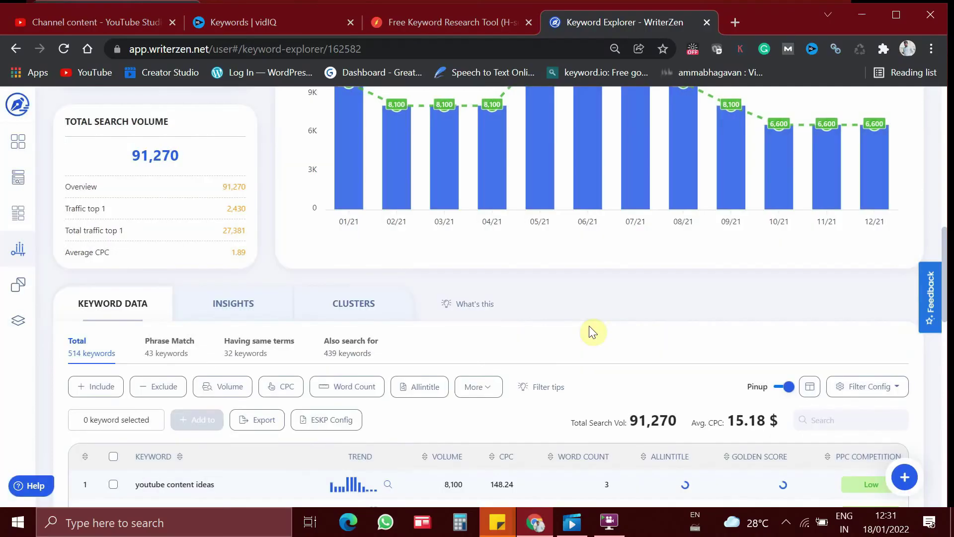
# Review the Allintitle and Golden Score values down the keyword list and return to its beginning
pyautogui.scroll(-3, 883, 488)
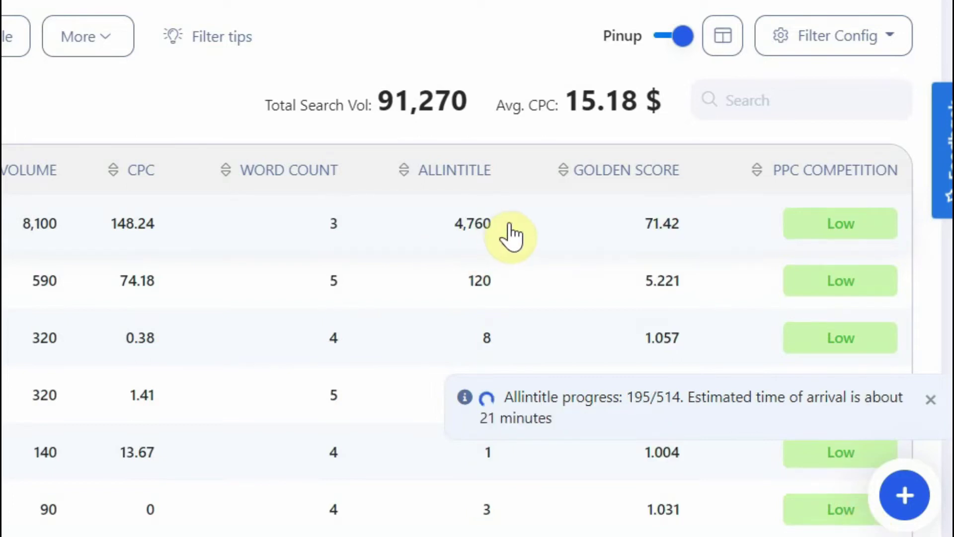
pyautogui.scroll(-10, 510, 233)
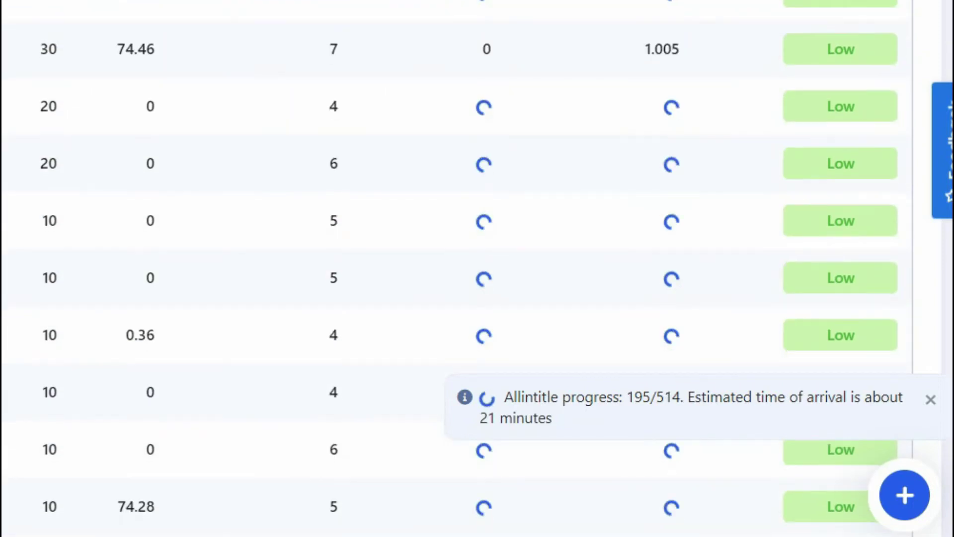
pyautogui.scroll(-8, 510, 233)
pyautogui.scroll(3, 510, 234)
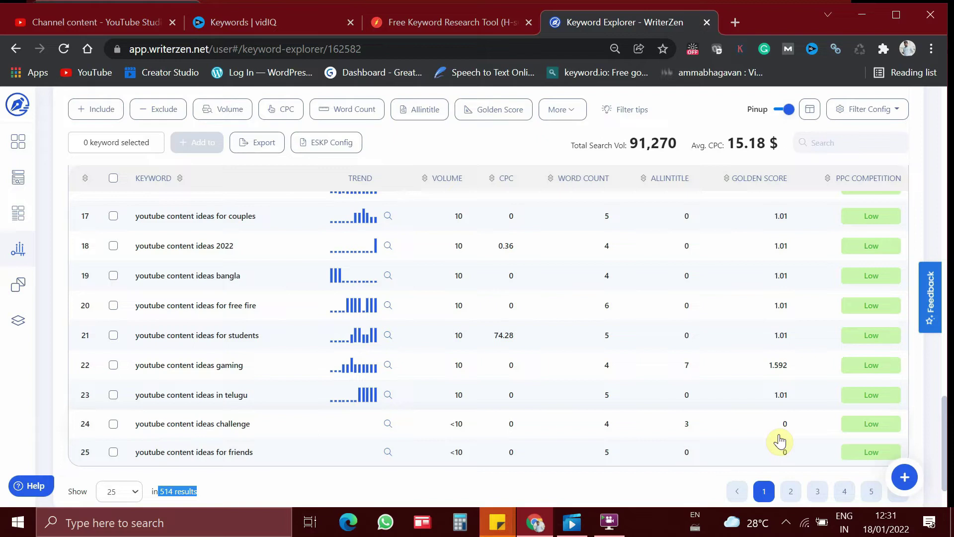
pyautogui.scroll(13, 779, 439)
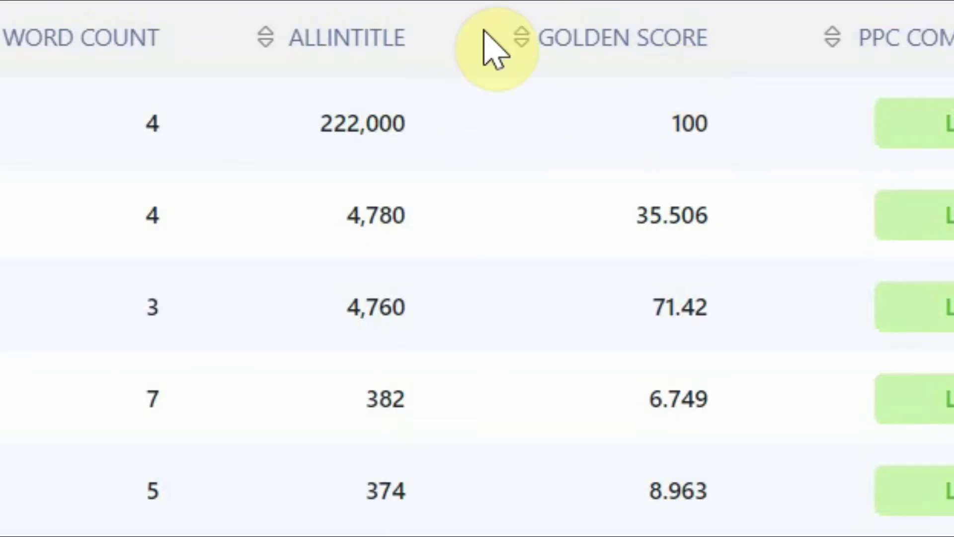
# Highlight the Golden Score and Allintitle column headings to point out the two metrics, and clear the highlighting
pyautogui.moveTo(689, 255); pyautogui.dragTo(651, 253)
pyautogui.moveTo(748, 37); pyautogui.dragTo(513, 53)
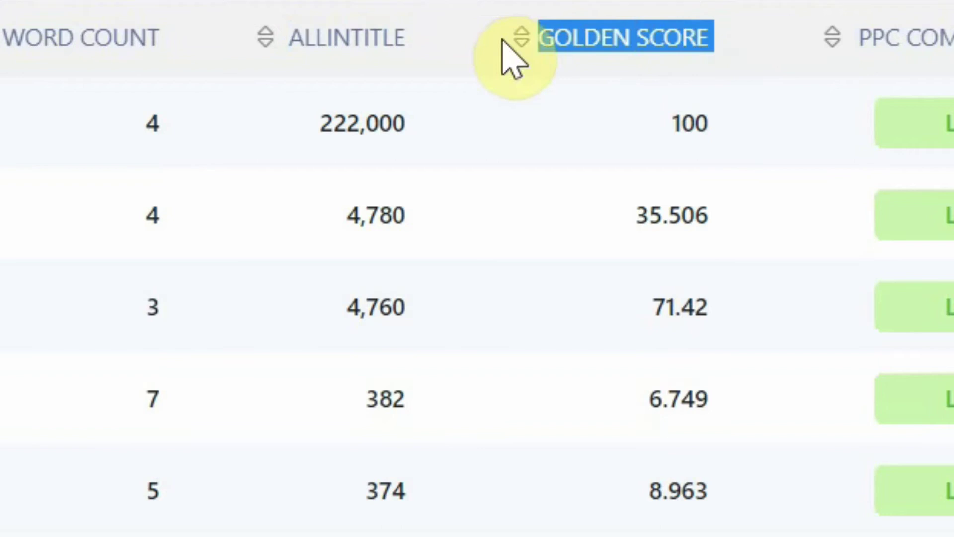
pyautogui.click(692, 32)
pyautogui.moveTo(750, 43); pyautogui.dragTo(286, 37)
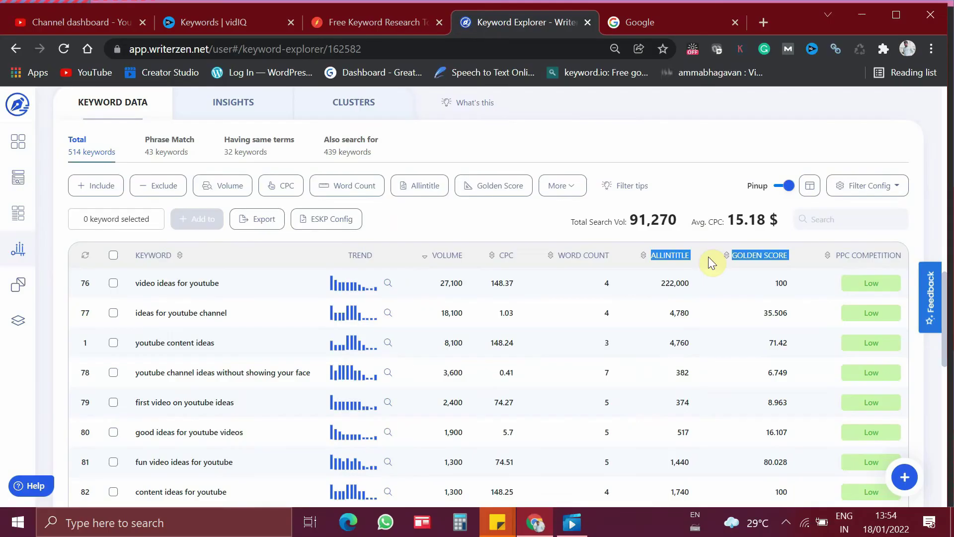
pyautogui.click(704, 260)
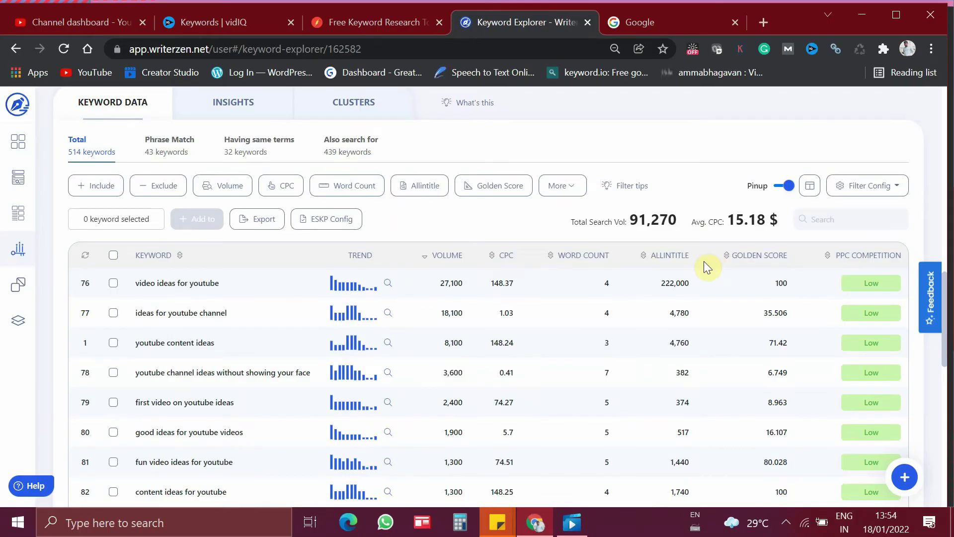
# Examine the Allintitle column and the Golden Score column of the keyword table, highlighting each heading in turn
pyautogui.moveTo(695, 254); pyautogui.dragTo(649, 255)
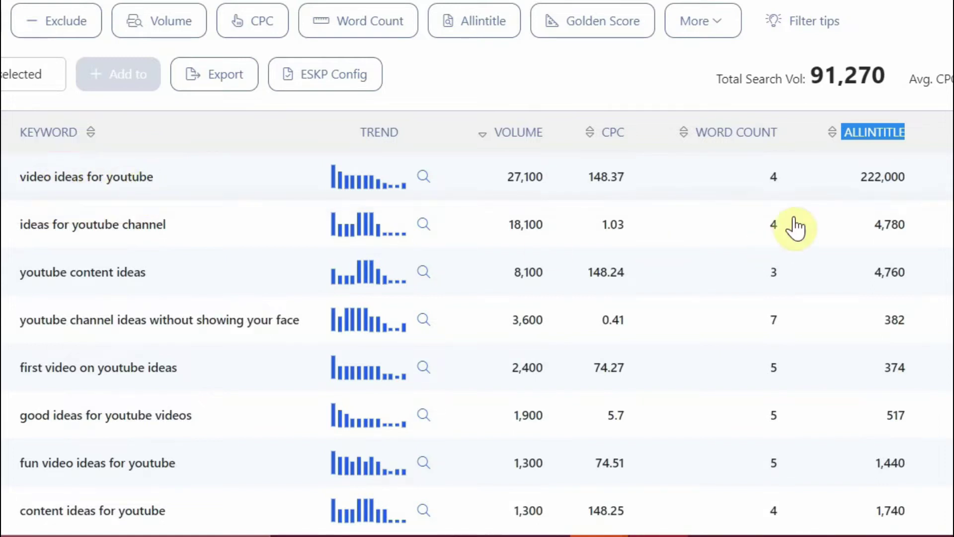
pyautogui.moveTo(872, 191)
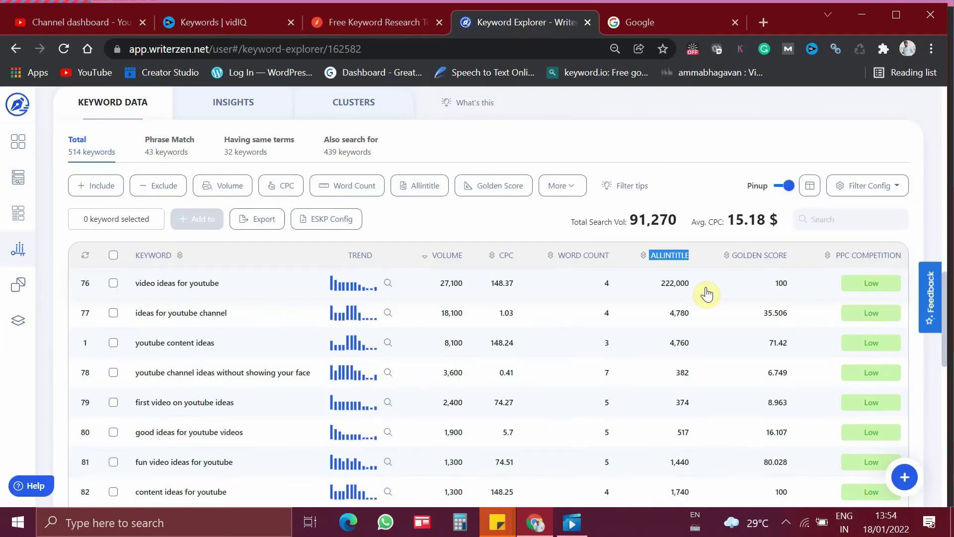
pyautogui.click(792, 256)
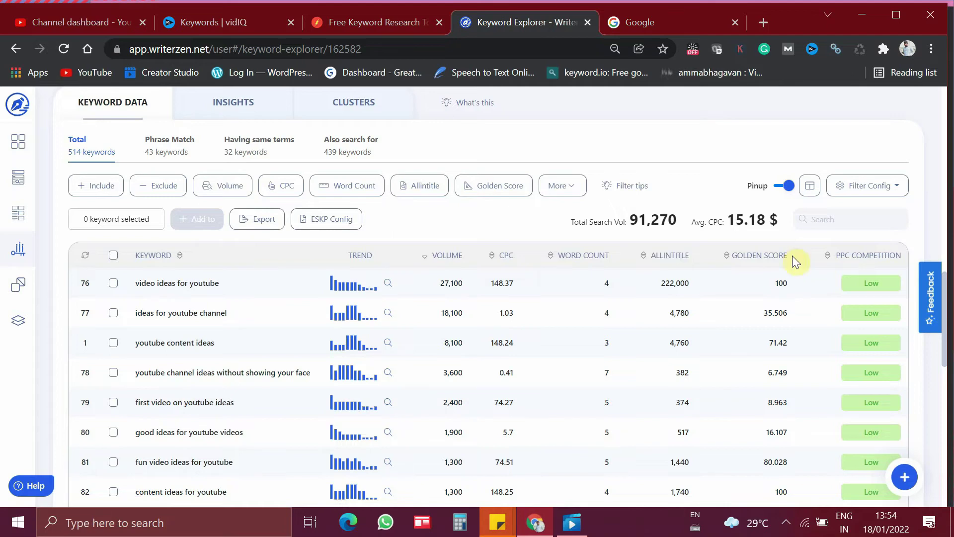
pyautogui.click(757, 254)
pyautogui.tripleClick(752, 255)
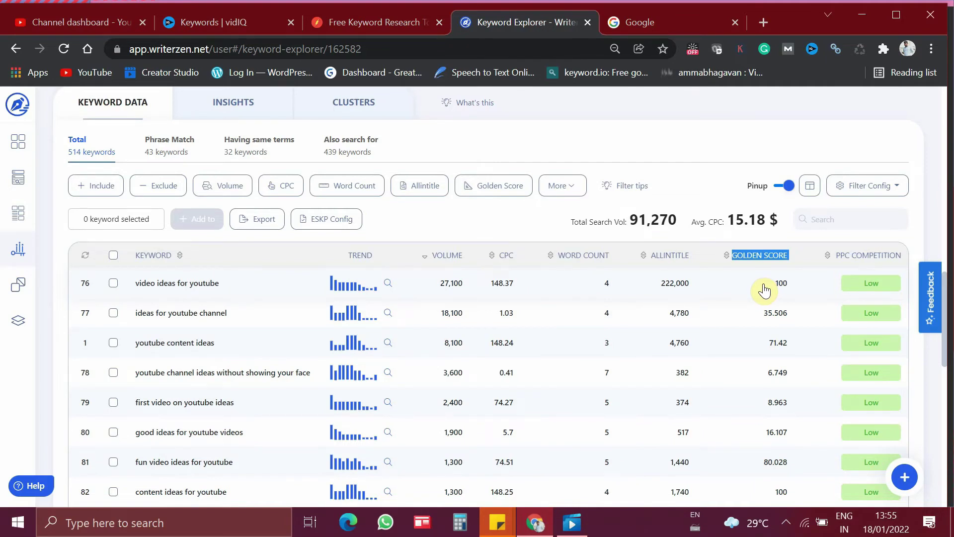
pyautogui.click(743, 273)
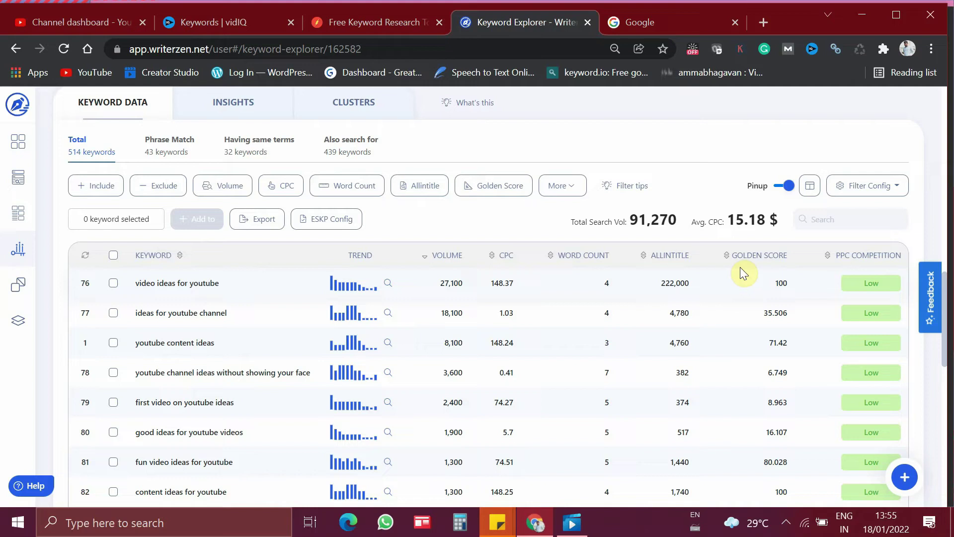
# Highlight the Golden Score column heading to examine its values, and clear the highlighting
pyautogui.moveTo(731, 255); pyautogui.dragTo(756, 255)
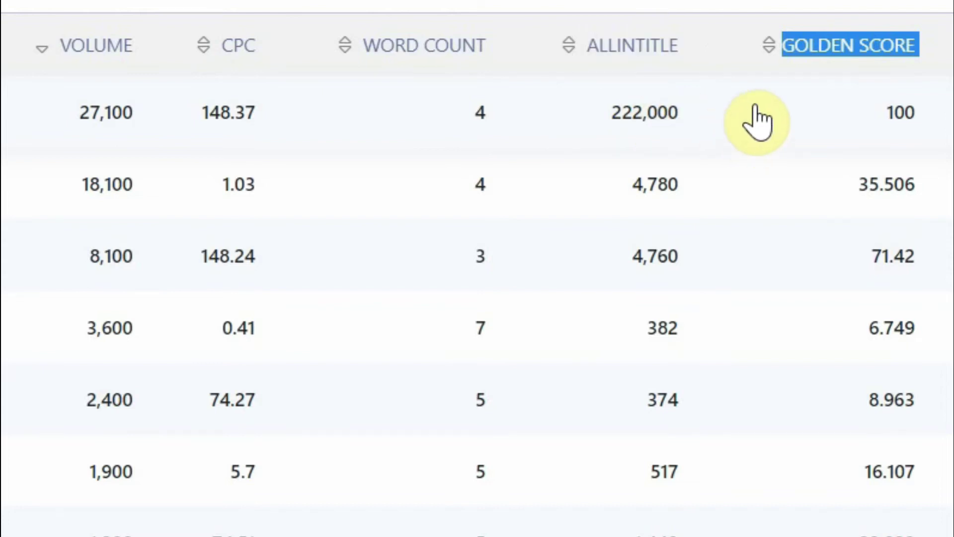
pyautogui.click(833, 102)
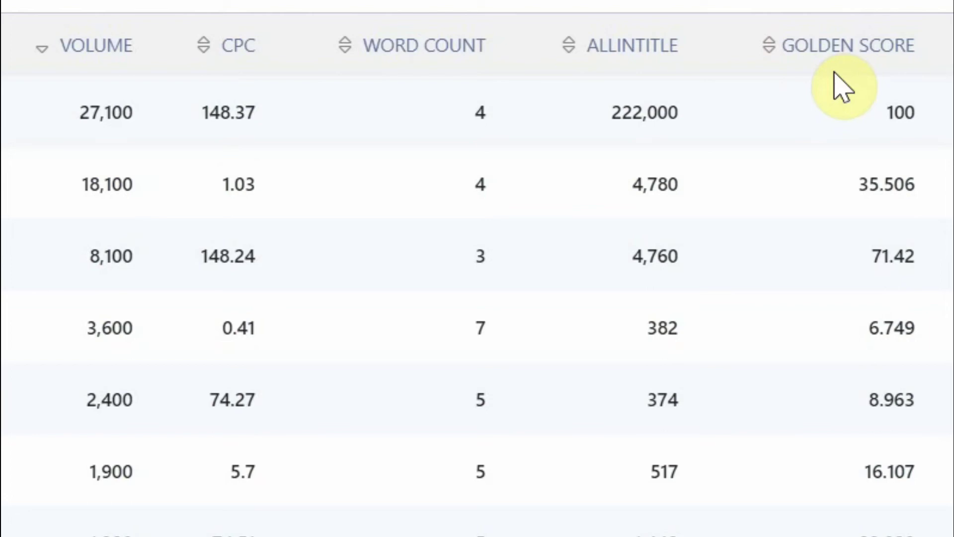
pyautogui.moveTo(607, 136)
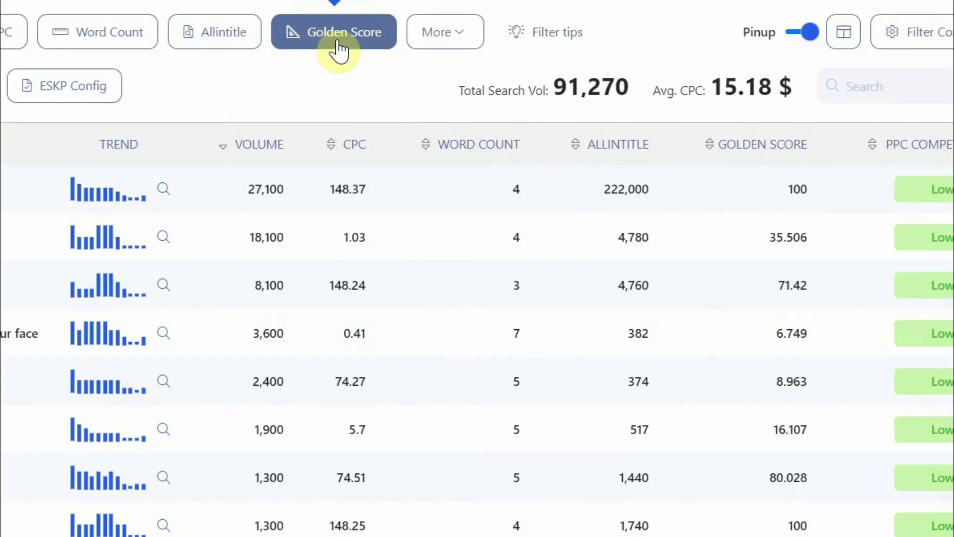
# Set the Golden Filter's SERPs position to 1 under ranking probability, and examine the potential value option with its recommended 1.618 Golden Score limit
pyautogui.click(340, 46)
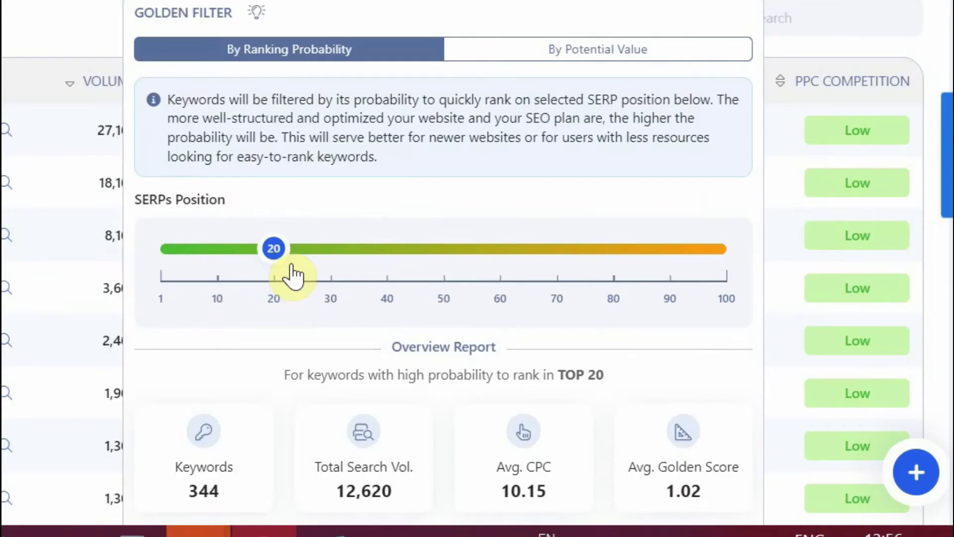
pyautogui.moveTo(277, 253); pyautogui.dragTo(154, 256)
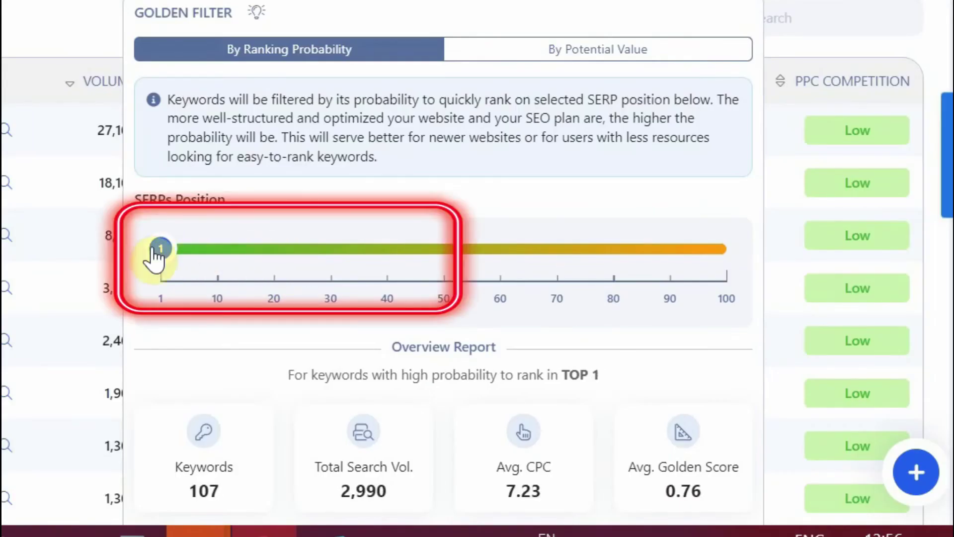
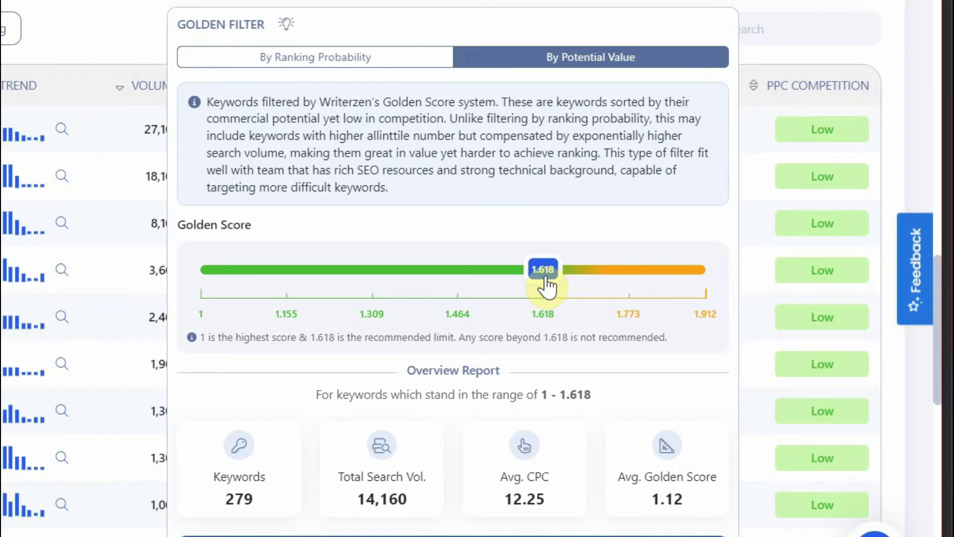
pyautogui.moveTo(539, 290); pyautogui.dragTo(545, 340)
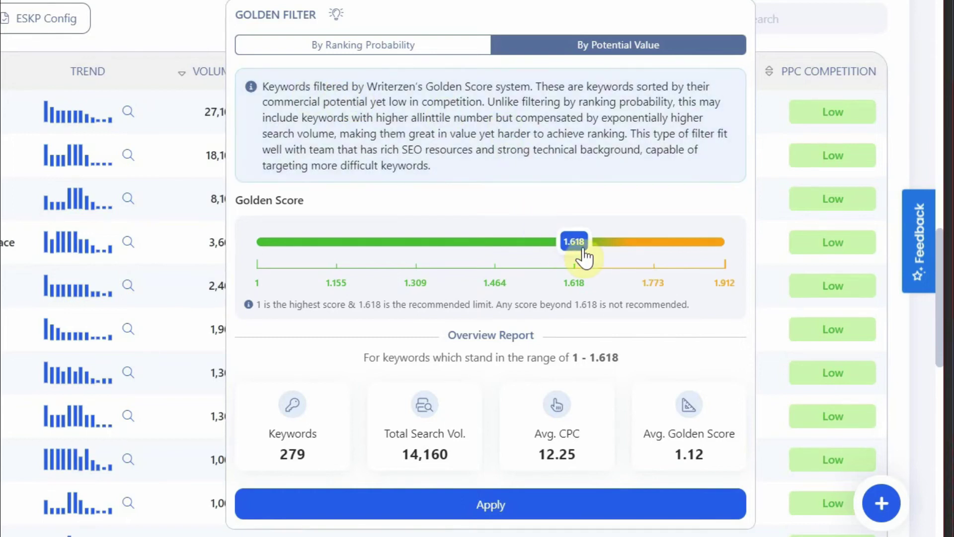
# Apply the Golden Filter by ranking probability with the SERPs position at 1
pyautogui.click(419, 53)
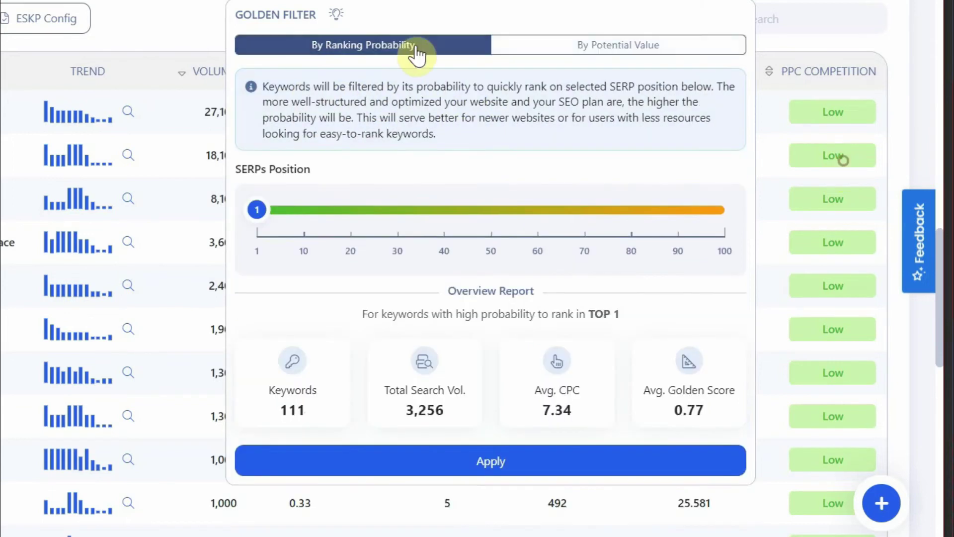
pyautogui.scroll(2, 287, 346)
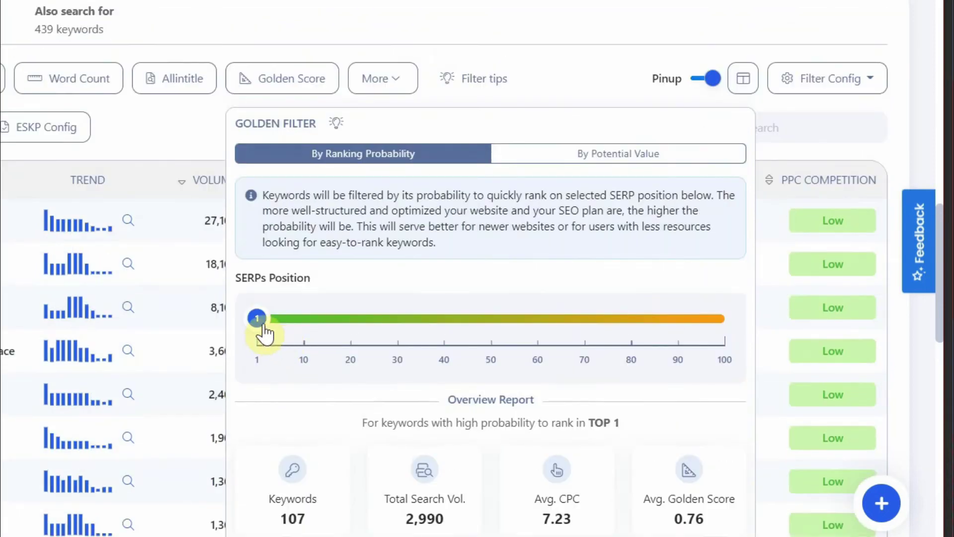
pyautogui.scroll(-1, 298, 318)
pyautogui.scroll(-2, 335, 301)
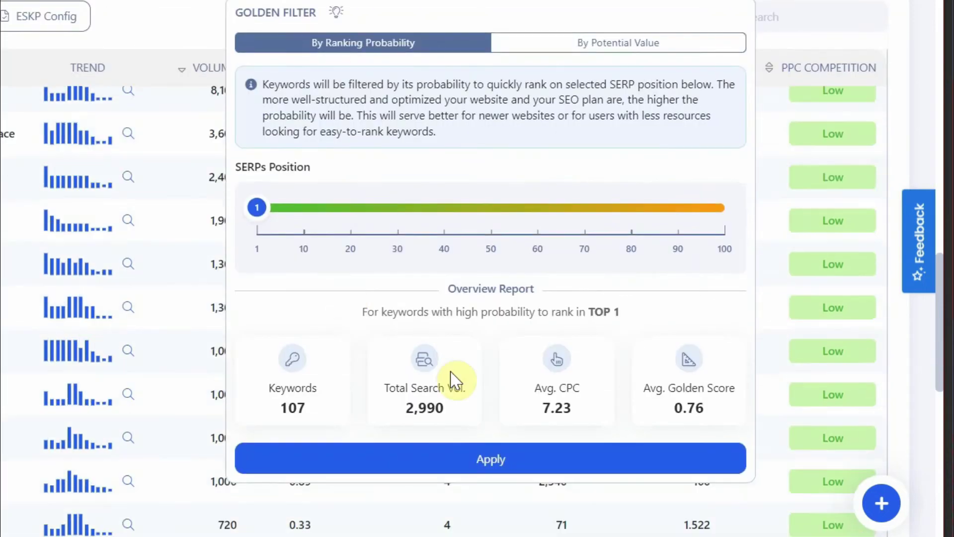
pyautogui.click(472, 460)
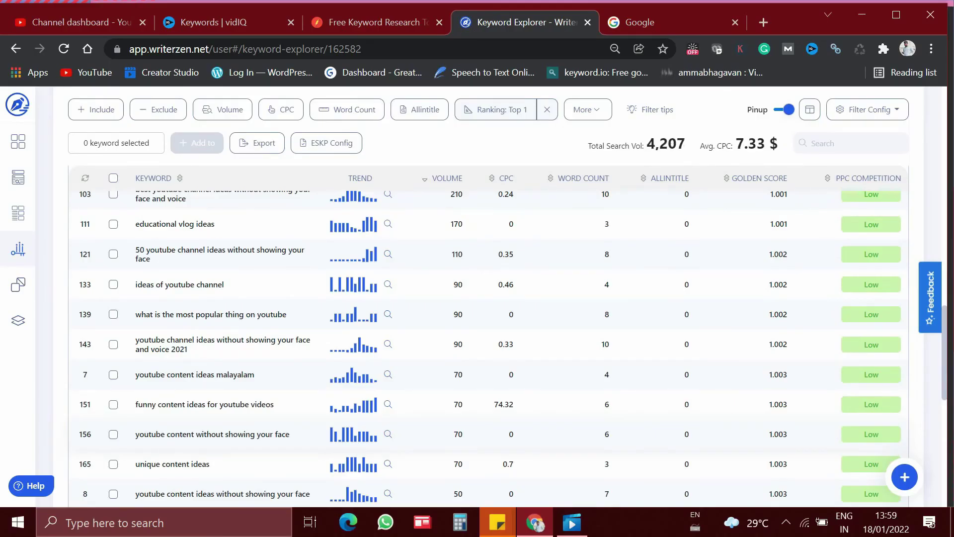
# Examine the Allintitle values of the filtered keywords, beginning with "good ideas for youtube channel"
pyautogui.scroll(4, 656, 408)
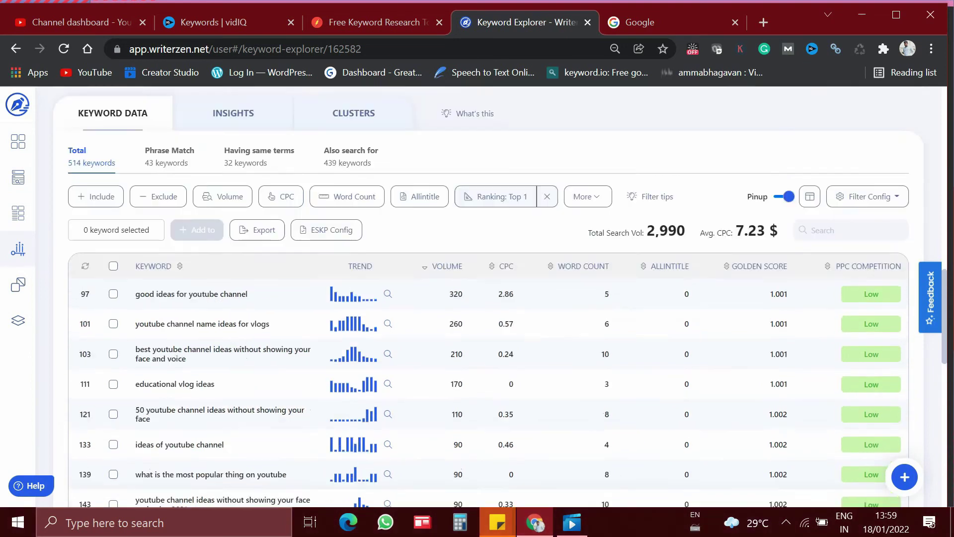
pyautogui.scroll(1, 684, 363)
pyautogui.moveTo(685, 365)
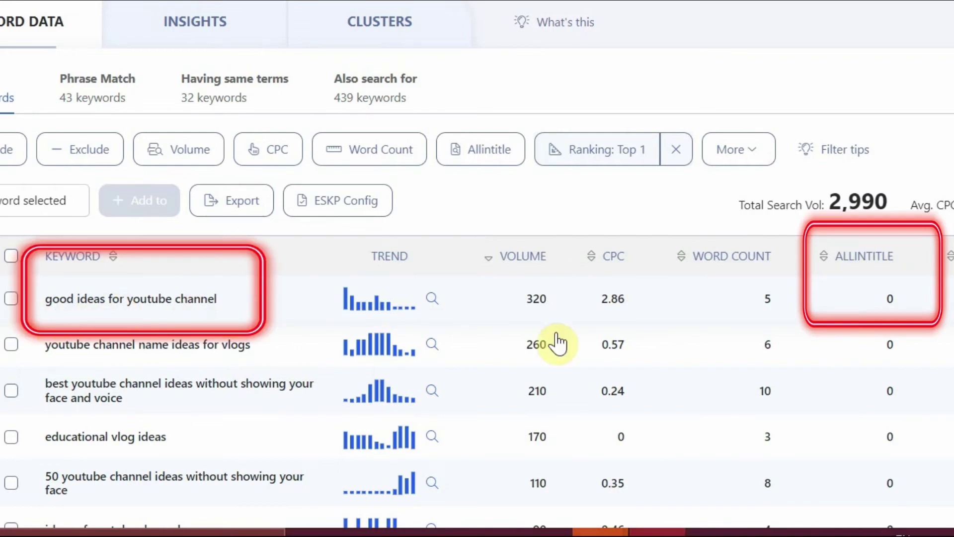
pyautogui.moveTo(889, 310)
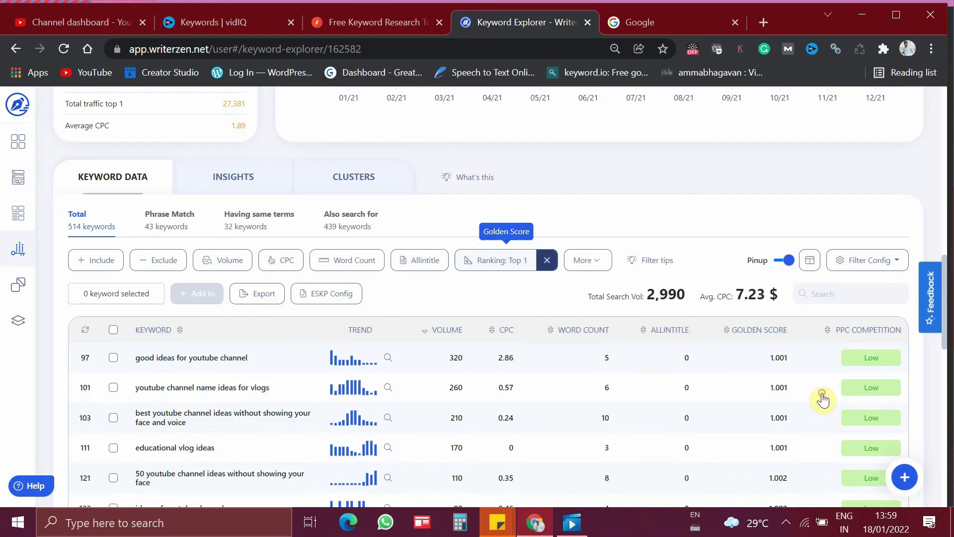
# Clear the Top 1 ranking filter to compare the unfiltered Allintitle values, and reapply the Golden Filter at SERPs position 1
pyautogui.click(481, 206)
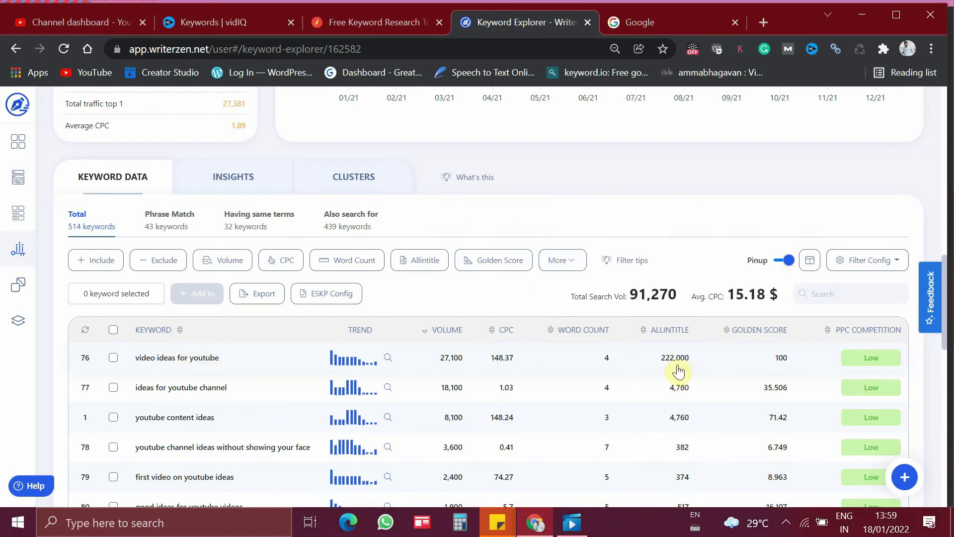
pyautogui.moveTo(686, 366)
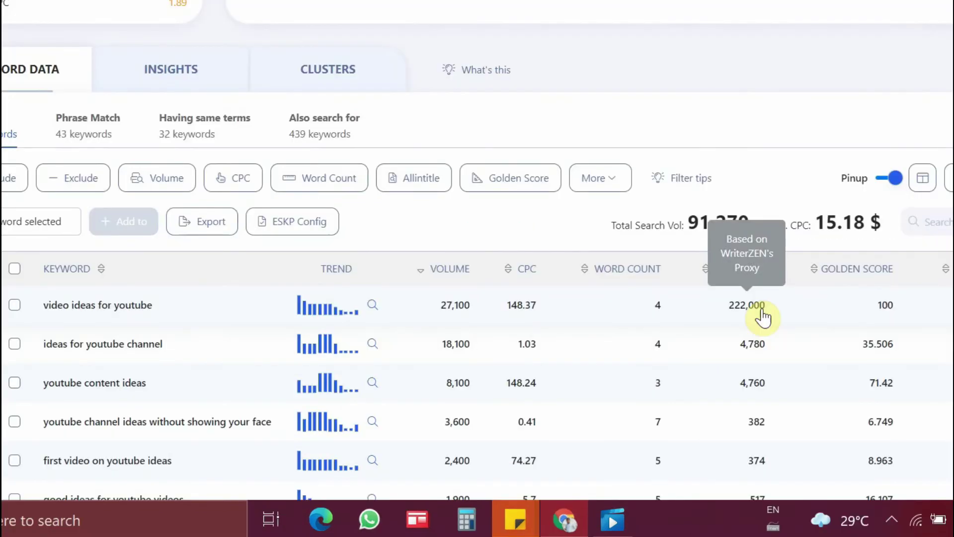
pyautogui.click(521, 196)
pyautogui.moveTo(305, 230); pyautogui.dragTo(206, 229)
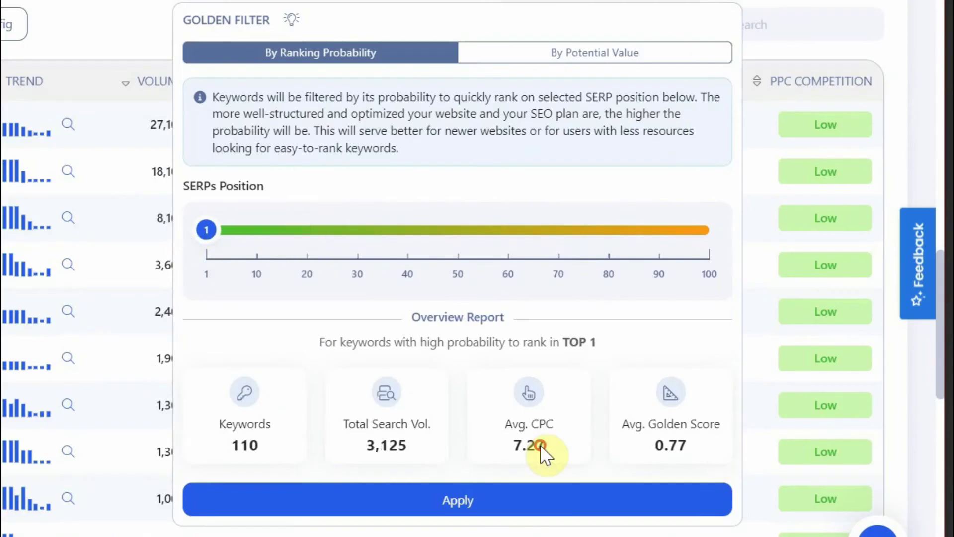
pyautogui.click(372, 499)
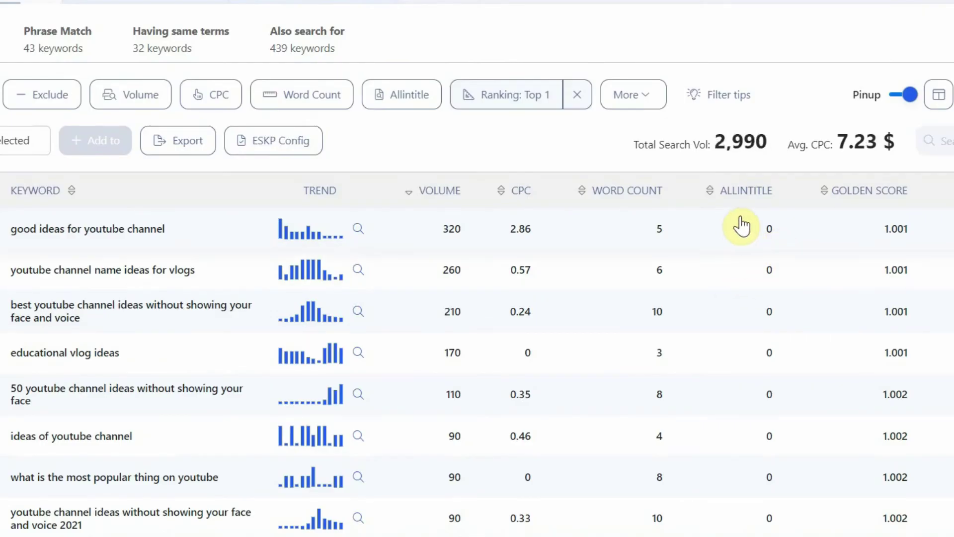
pyautogui.moveTo(769, 238)
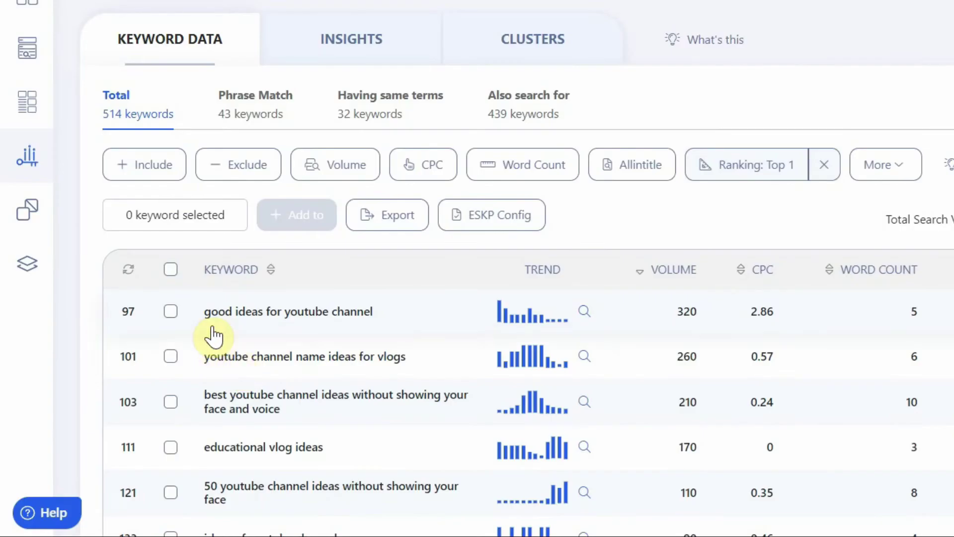
# Expand the details of the keyword "good ideas for youtube channel" and examine its keyword difficulty and search volume
pyautogui.click(366, 311)
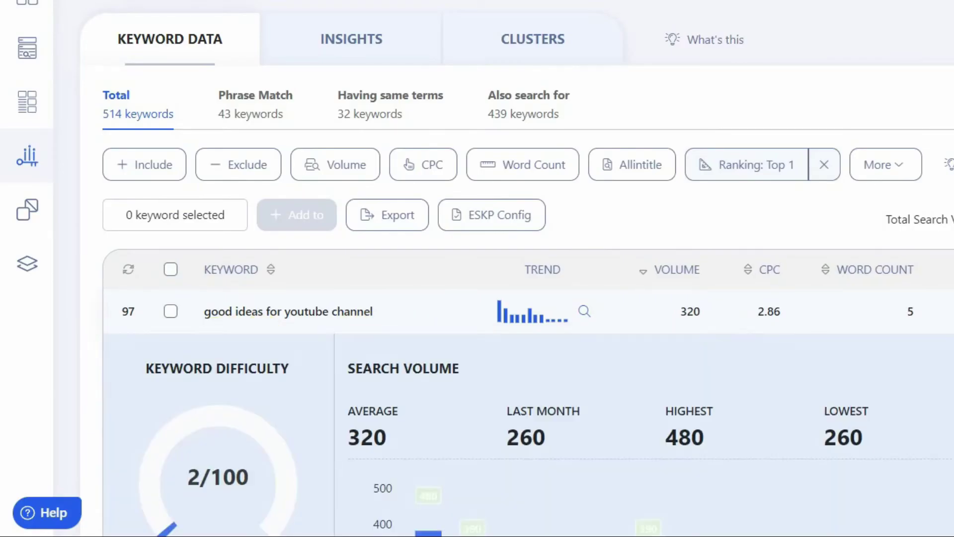
pyautogui.scroll(-2, 366, 319)
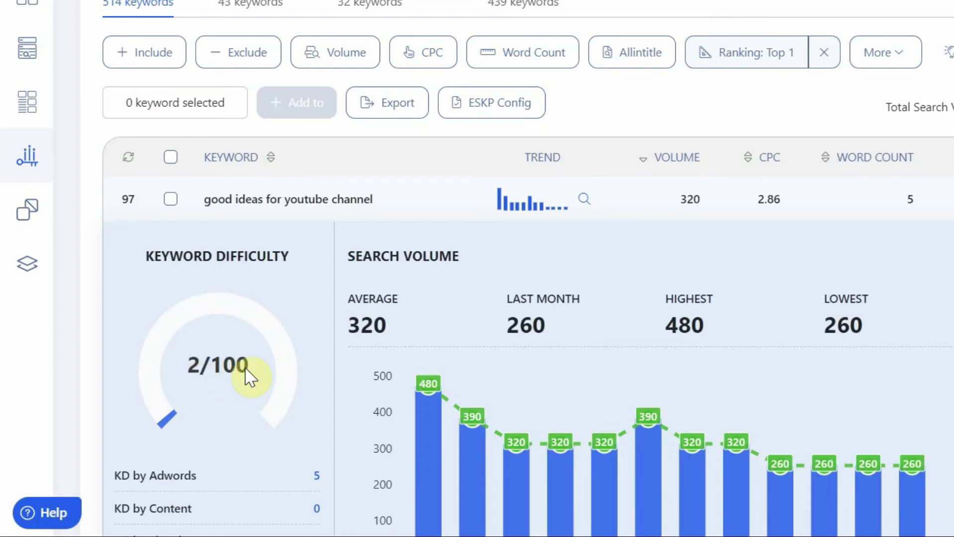
pyautogui.scroll(-3, 277, 362)
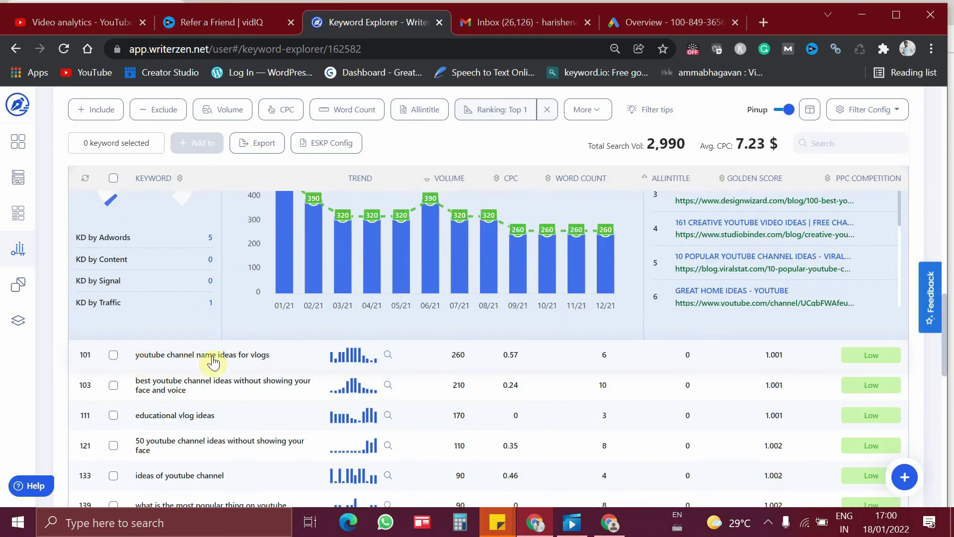
# Examine the keyword difficulty of "youtube channel name ideas for vlogs", and collapse both expanded keyword details
pyautogui.click(353, 354)
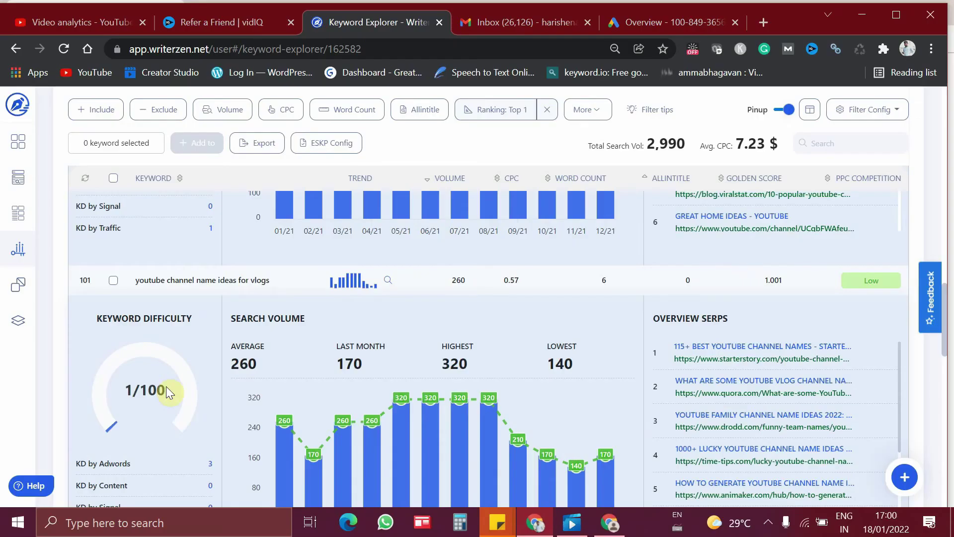
pyautogui.scroll(2, 127, 347)
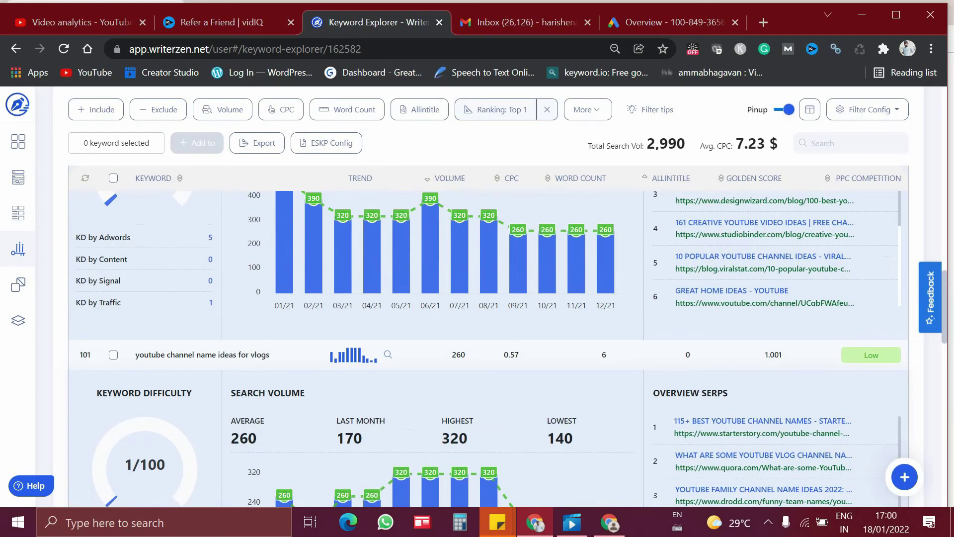
pyautogui.click(203, 360)
pyautogui.scroll(5, 199, 338)
pyautogui.click(196, 278)
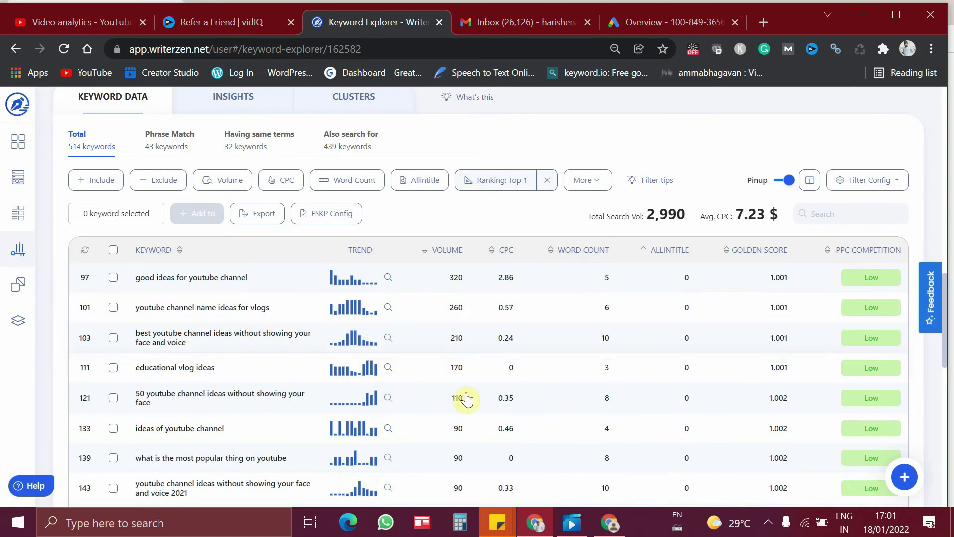
# Switch to the other Chrome window, search Google for "why digital marketing is important now a days", and highlight the number of results
pyautogui.click(618, 529)
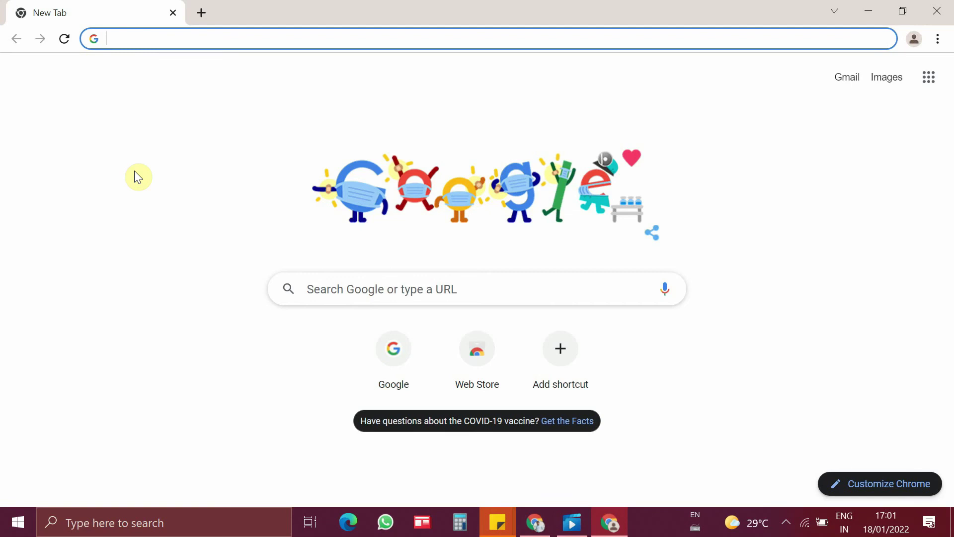
pyautogui.write('why digital')
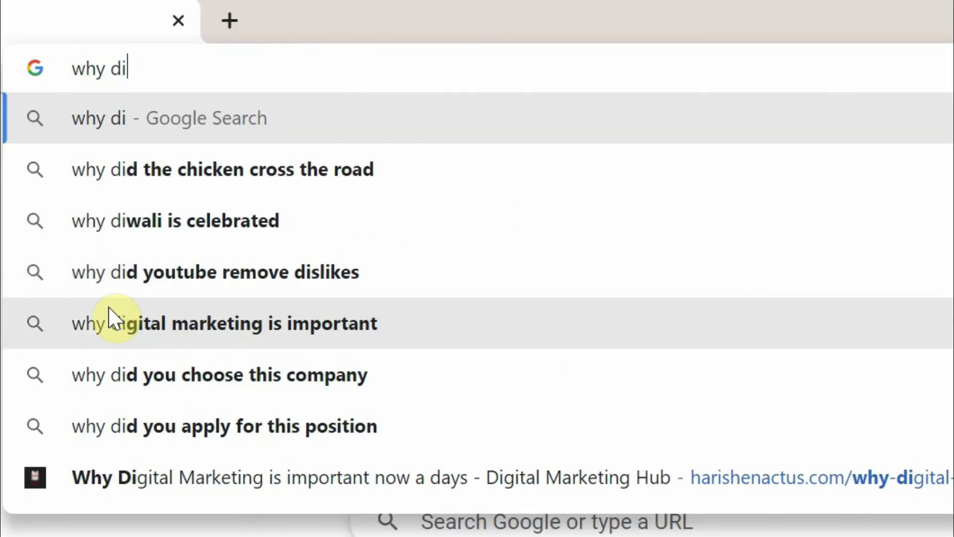
pyautogui.write(' marketing is important now a days')
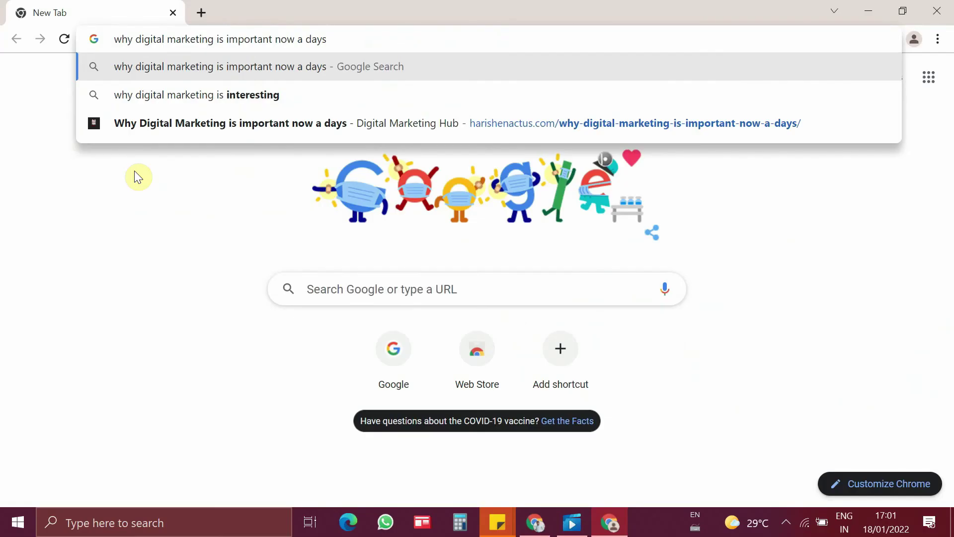
pyautogui.press('Return')
pyautogui.scroll(-10, 150, 230)
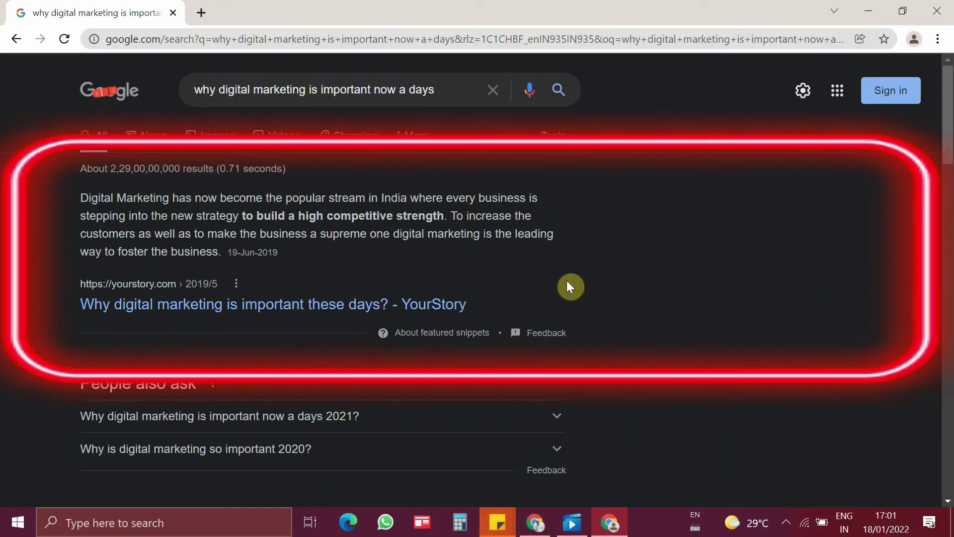
pyautogui.moveTo(108, 168); pyautogui.dragTo(180, 168)
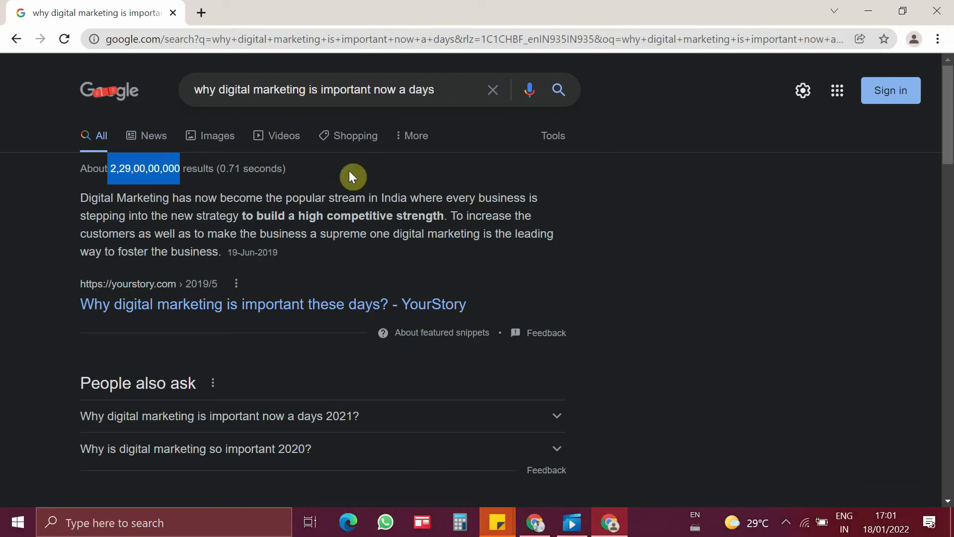
# Open the Digital Marketing Hub article "Why Digital Marketing is important now a days" and highlight the keyword in its URL and title
pyautogui.scroll(-10, 323, 252)
pyautogui.scroll(-1, 312, 249)
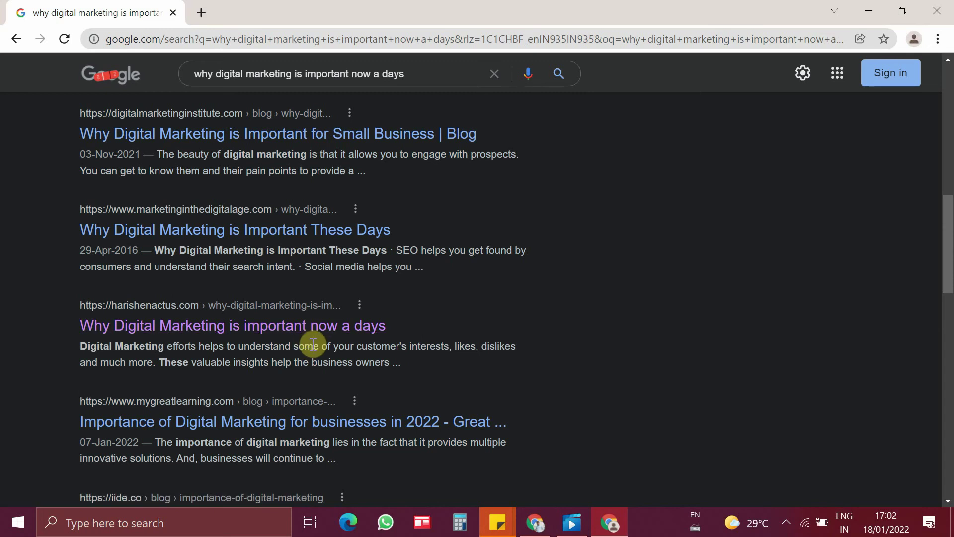
pyautogui.click(350, 334)
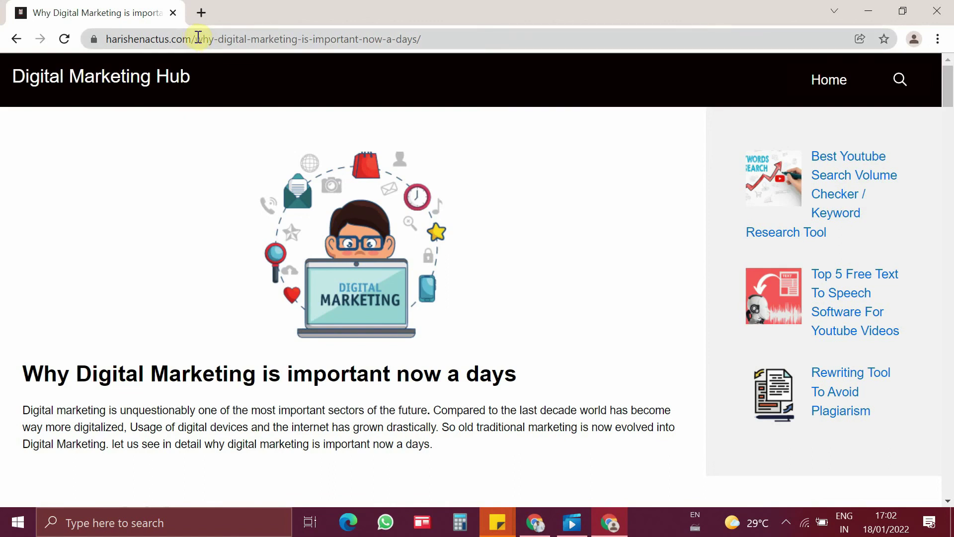
pyautogui.moveTo(194, 38); pyautogui.dragTo(372, 44)
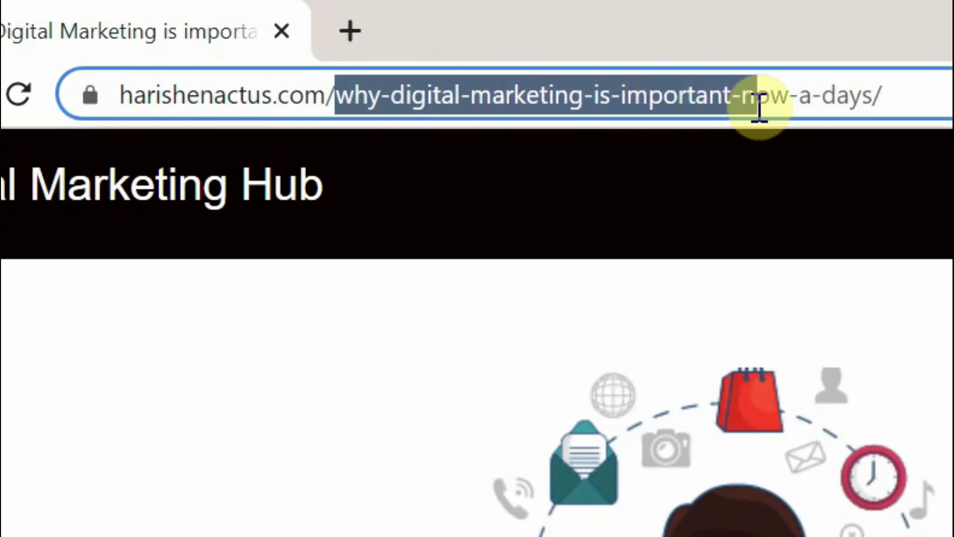
pyautogui.moveTo(759, 111); pyautogui.dragTo(870, 111)
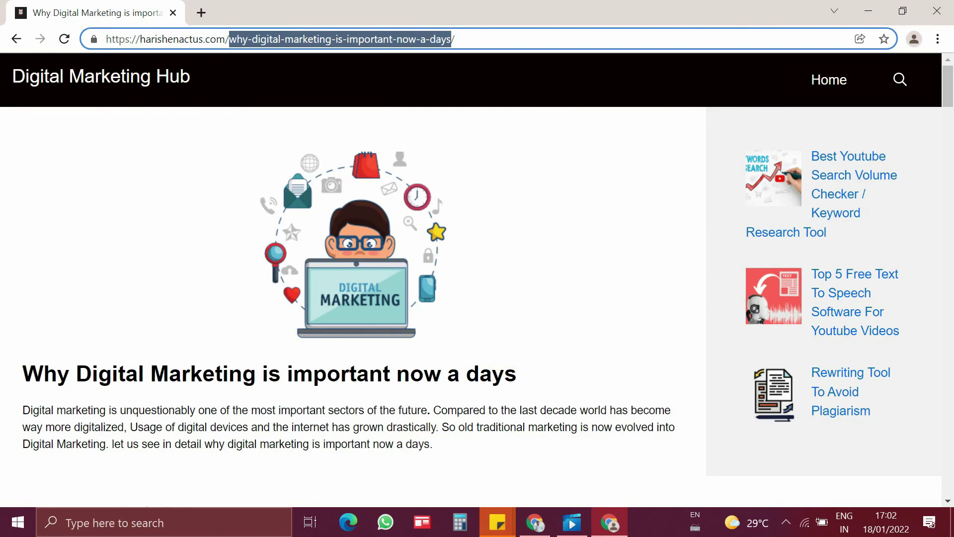
pyautogui.moveTo(516, 375); pyautogui.dragTo(22, 370)
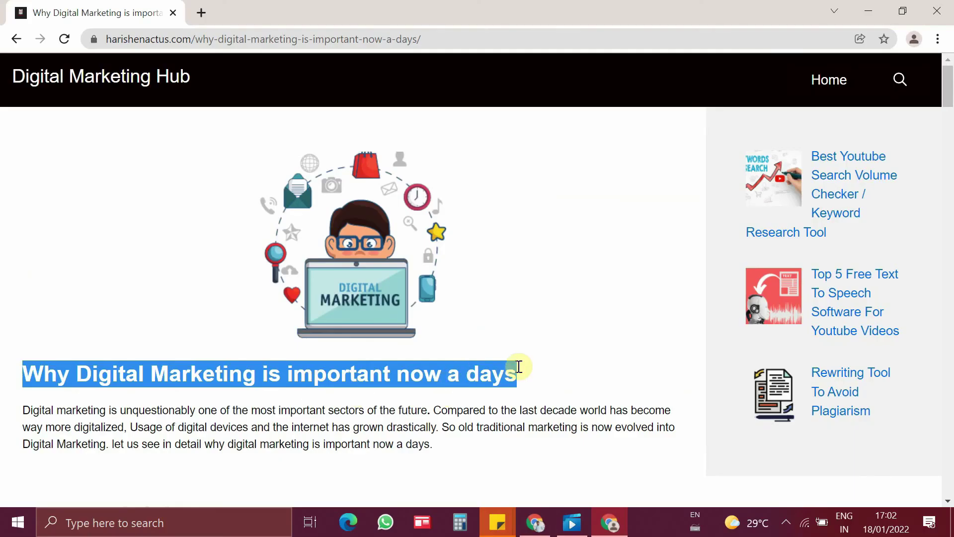
# Skim the Digital Marketing Hub article, return to its Google search results, and review the article's position among them
pyautogui.click(522, 370)
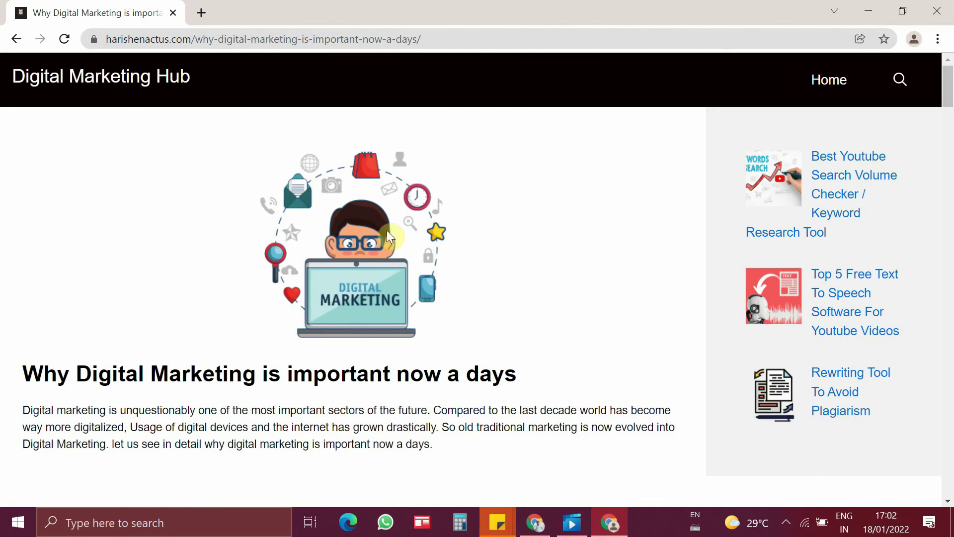
pyautogui.scroll(-15, 606, 416)
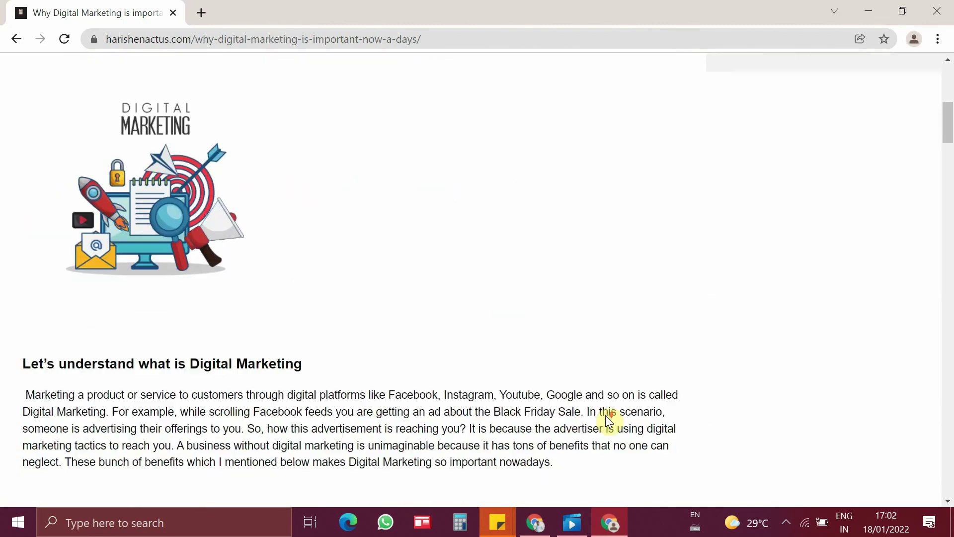
pyautogui.scroll(-20, 605, 415)
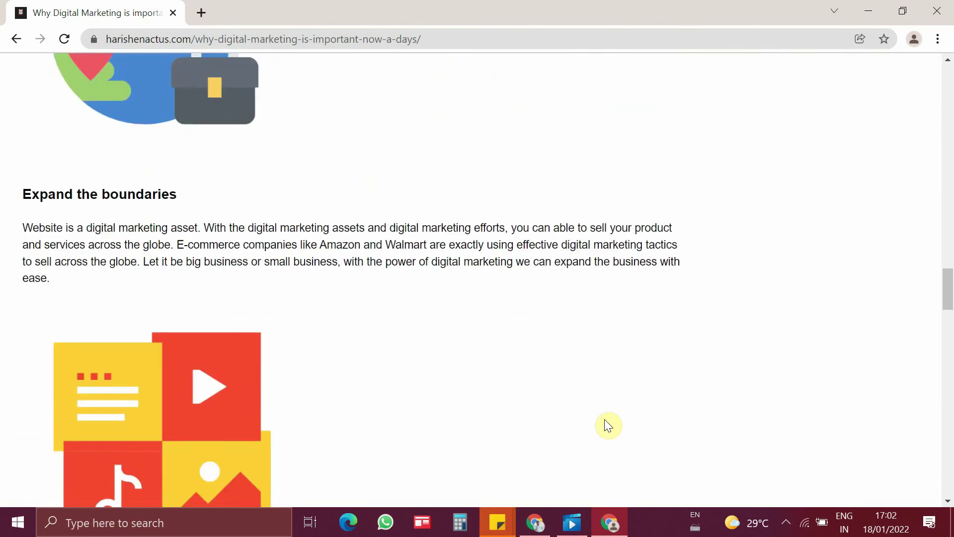
pyautogui.click(16, 39)
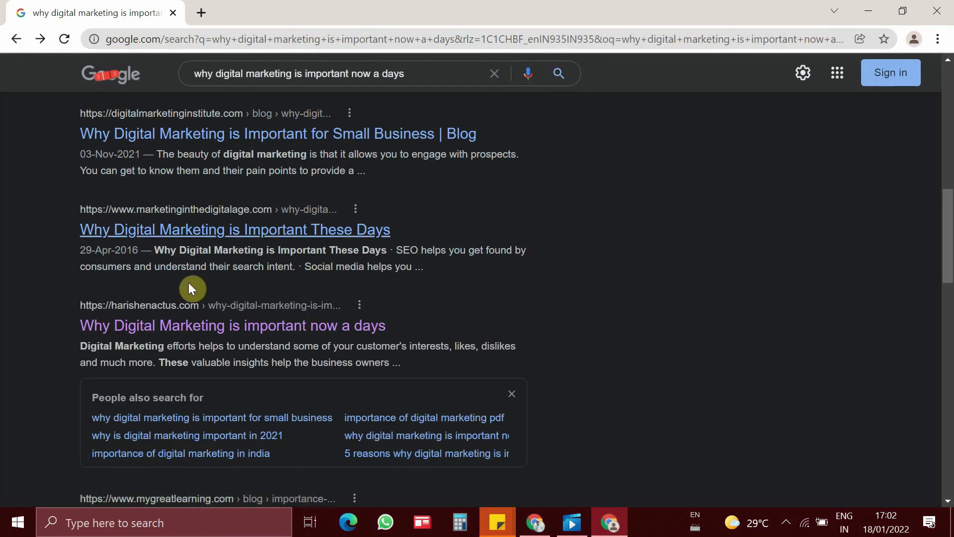
pyautogui.scroll(10, 286, 477)
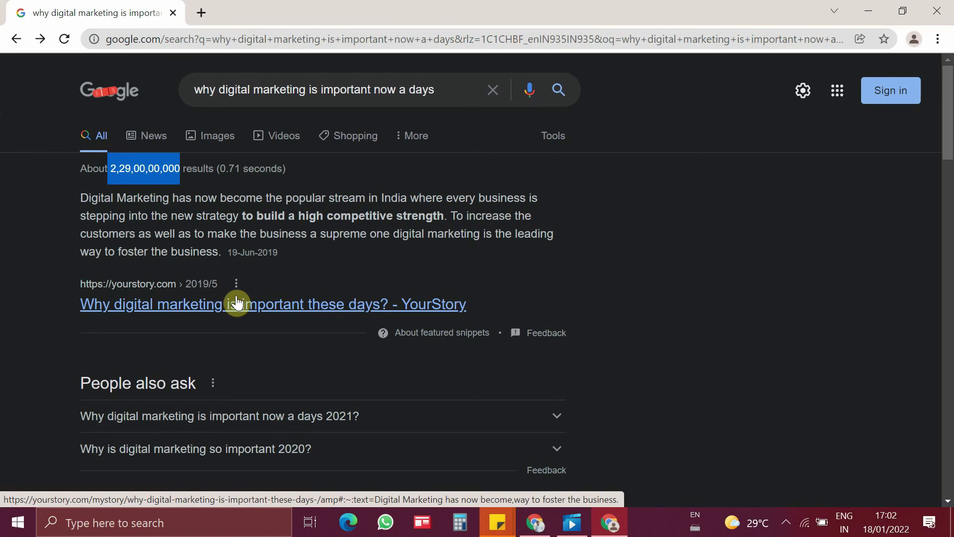
pyautogui.scroll(-12, 440, 480)
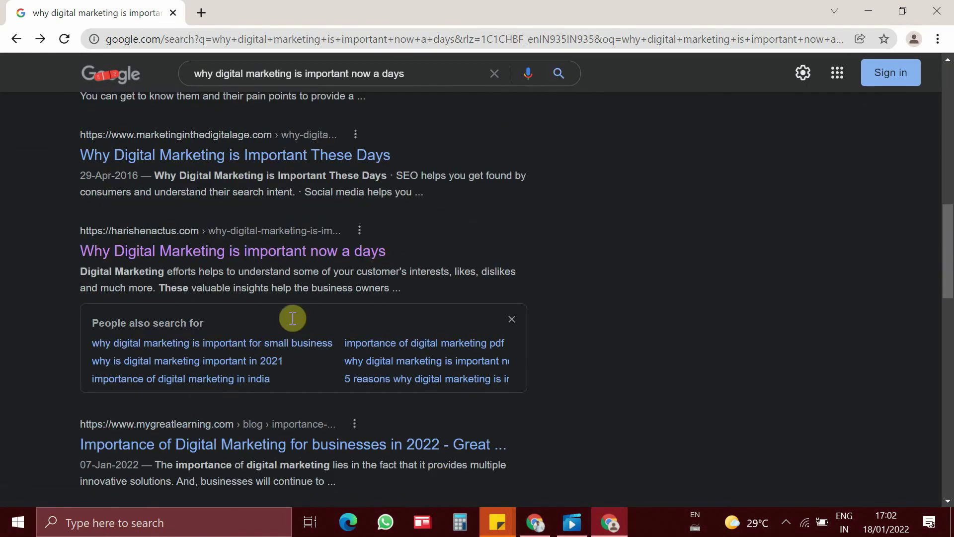
pyautogui.scroll(12, 437, 455)
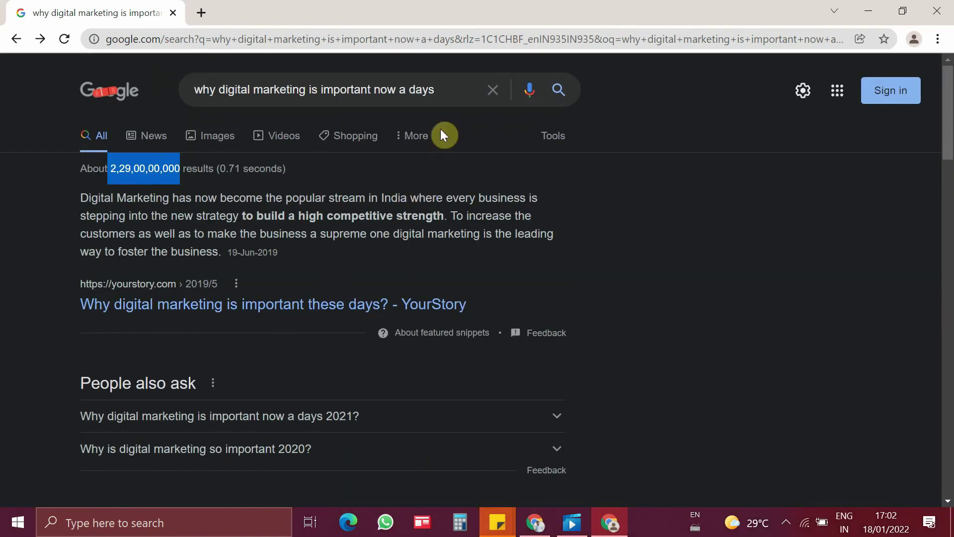
# Search Google for the exact phrase "why digital marketing is important now a days" in quotation marks, and highlight the phrase in the query
pyautogui.click(454, 86)
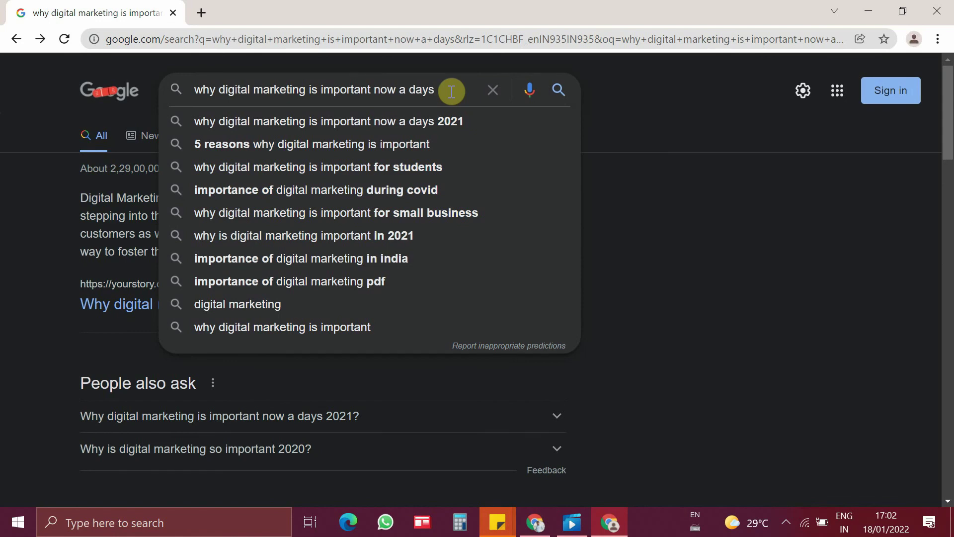
pyautogui.write('"')
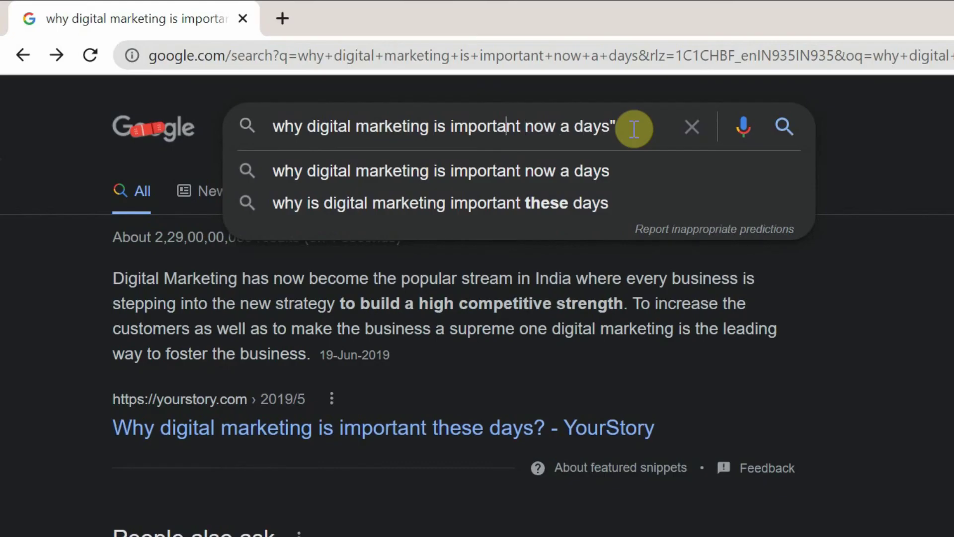
pyautogui.press('Home')
pyautogui.write('"')
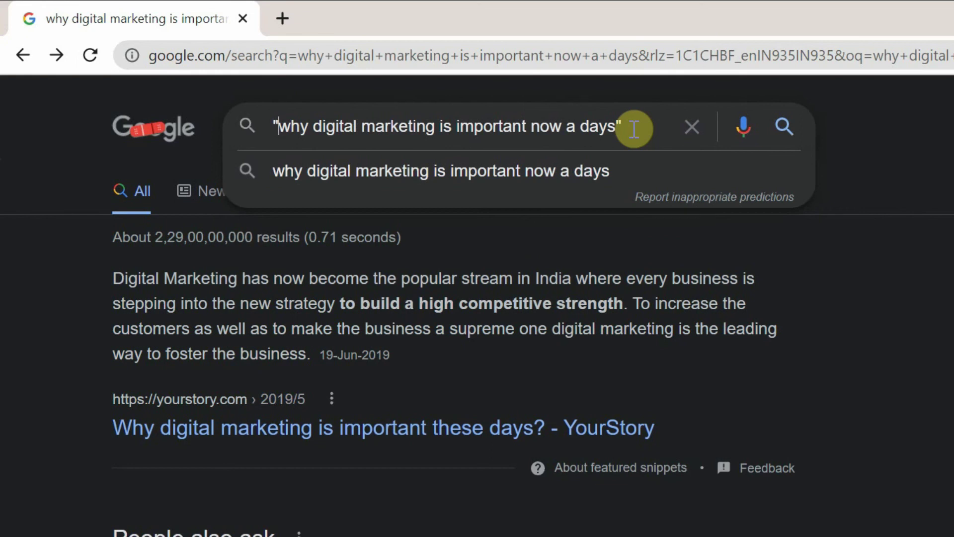
pyautogui.press('Return')
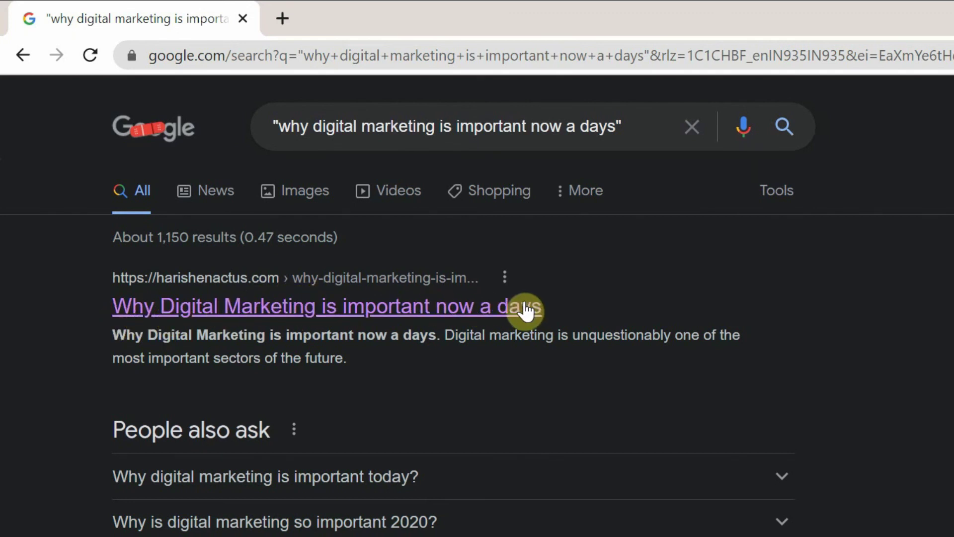
pyautogui.moveTo(278, 126); pyautogui.dragTo(615, 125)
pyautogui.click(72, 375)
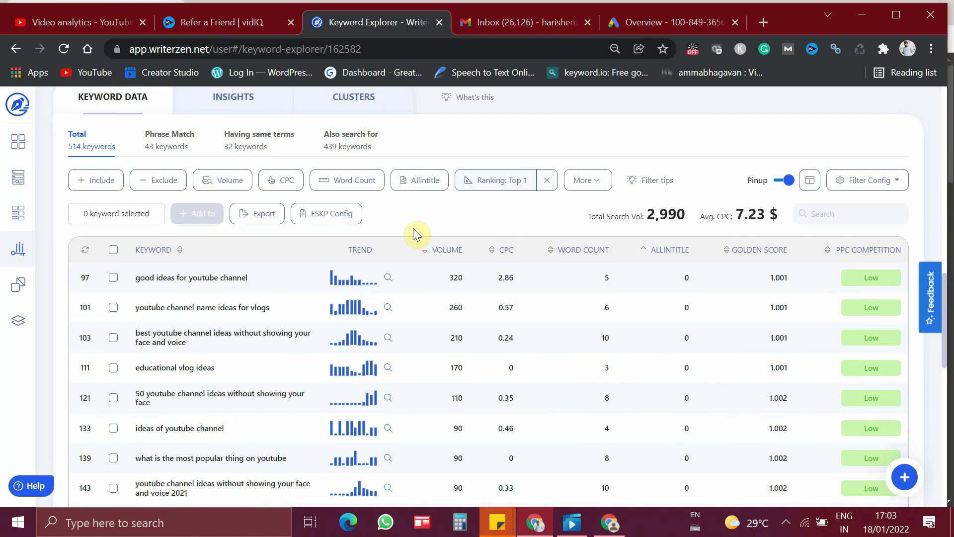
# Switch back to the WriterZen Keyword Explorer window, look over the filtered keywords, and view the keyword clusters
pyautogui.scroll(1, 619, 340)
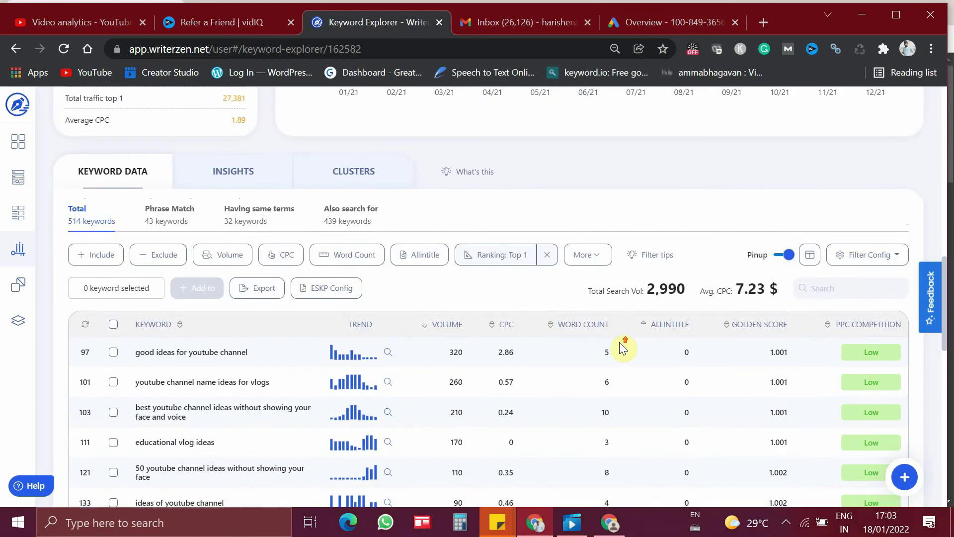
pyautogui.scroll(-1, 663, 431)
pyautogui.scroll(1, 663, 431)
pyautogui.click(361, 177)
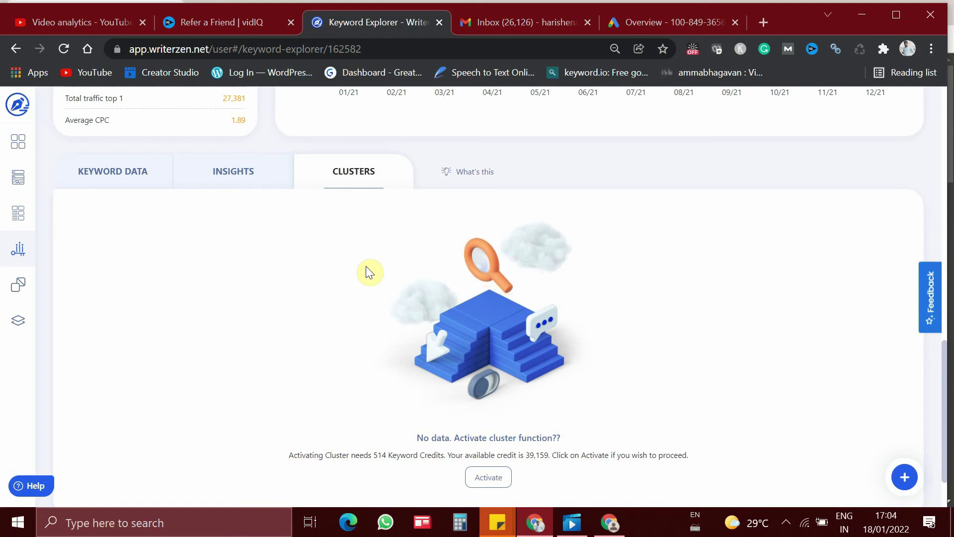
# Return to the keyword data and examine the filtered keywords with their volume, allintitle and golden score
pyautogui.click(89, 185)
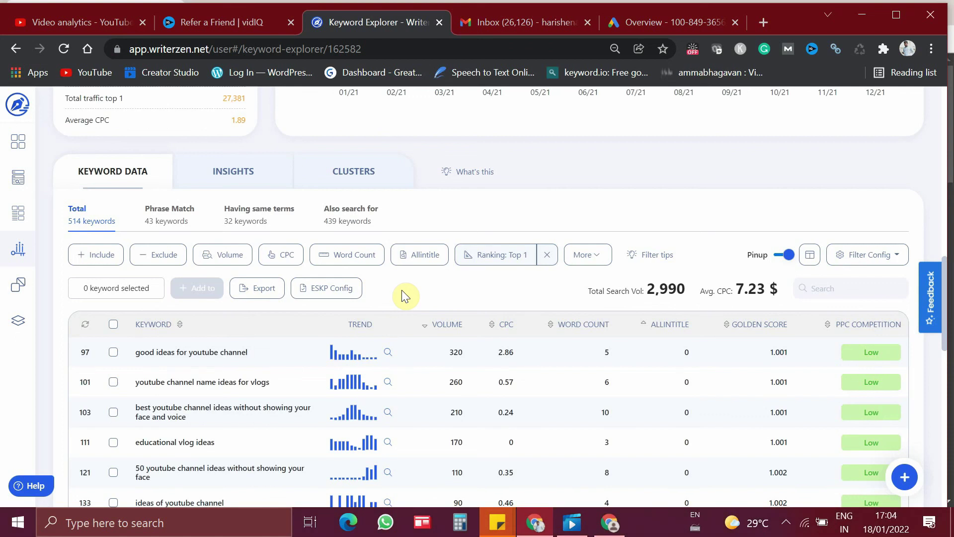
pyautogui.scroll(-14, 605, 442)
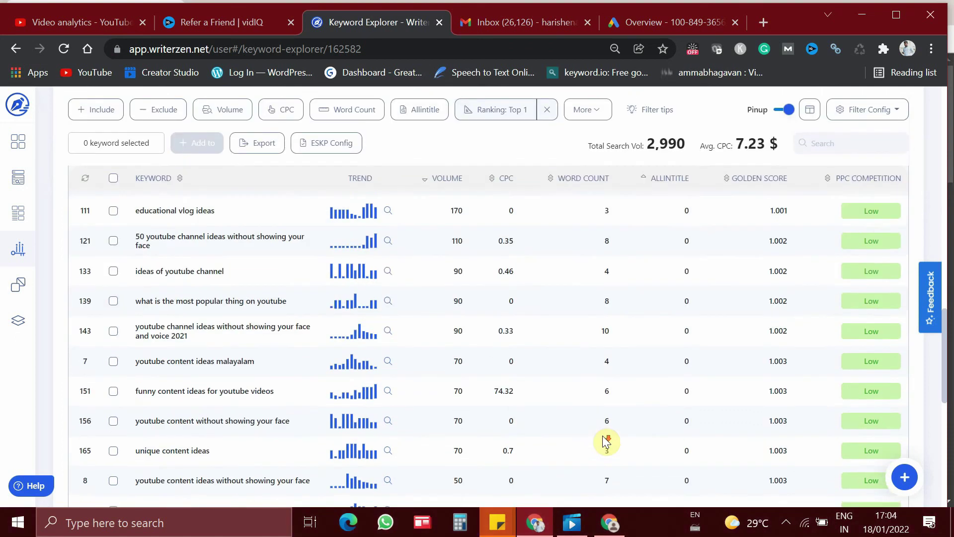
pyautogui.scroll(15, 341, 364)
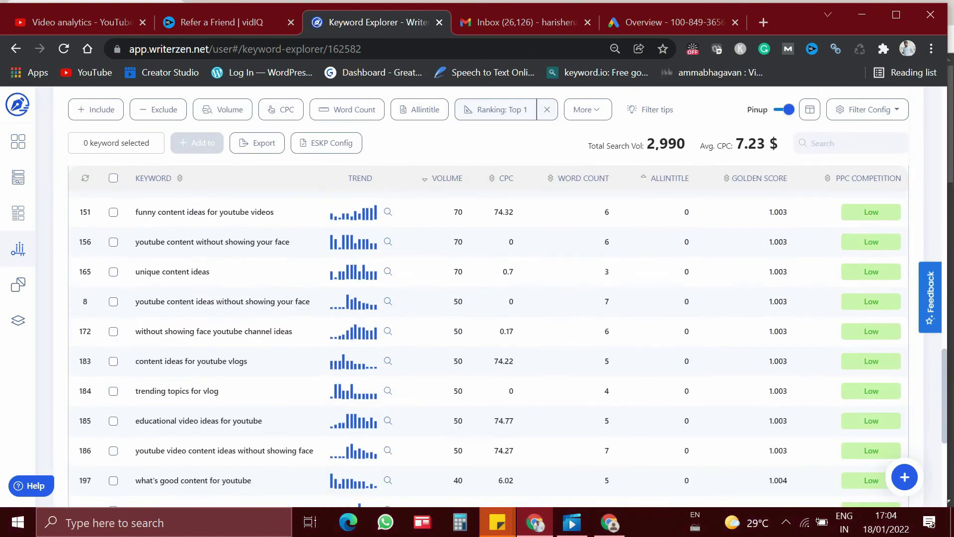